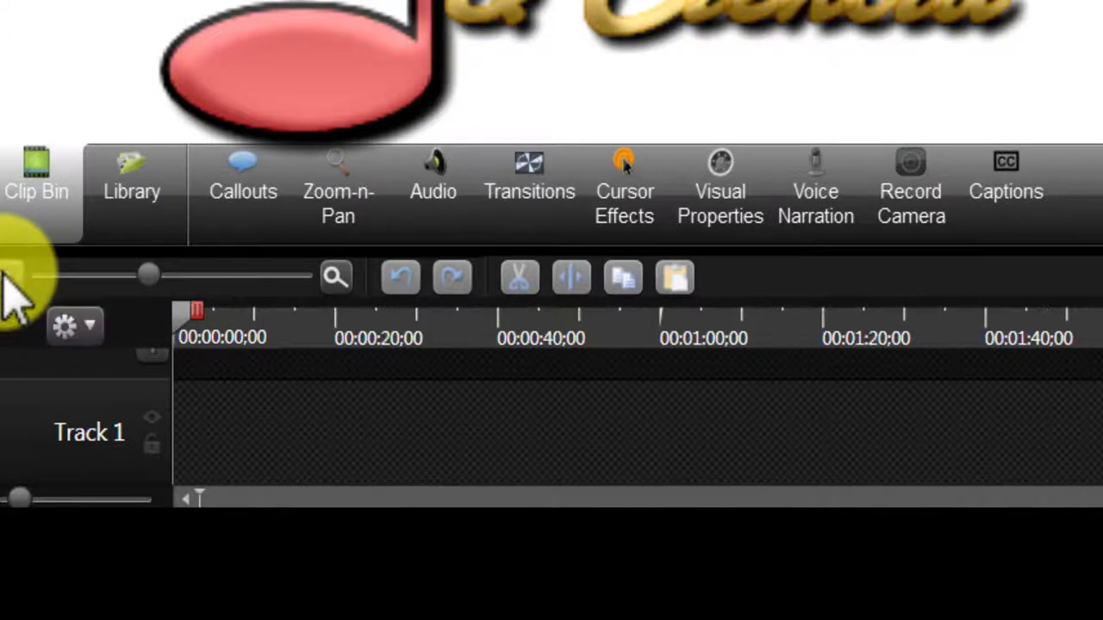
Zoom the timeline out to its widest time scale
left_click(7, 276)
left_click(7, 276)
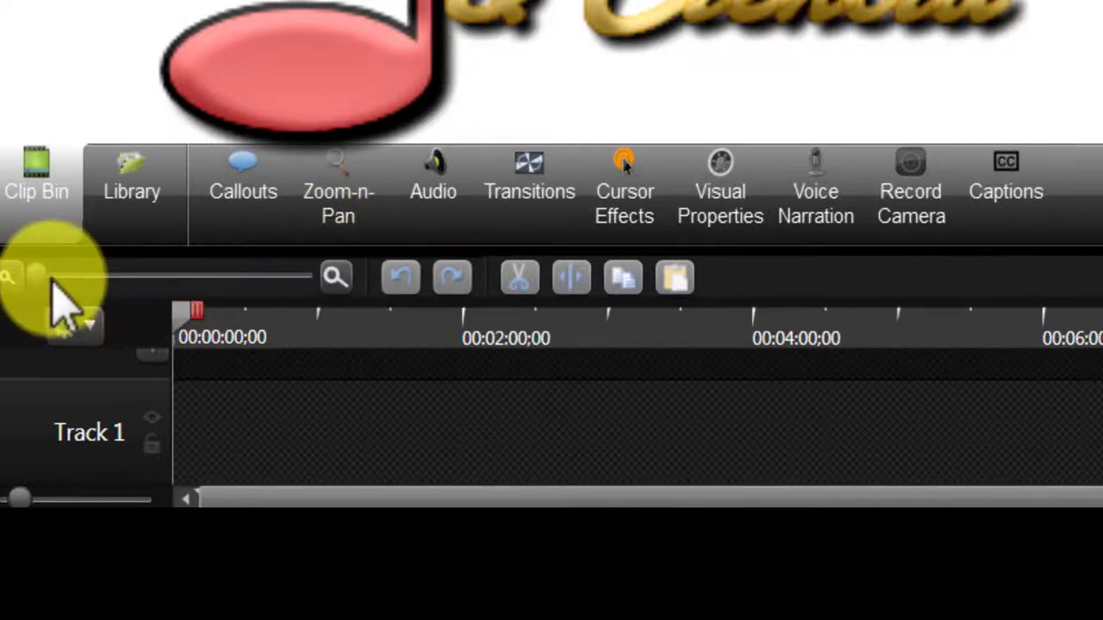
left_click_drag(37, 275, 49, 333)
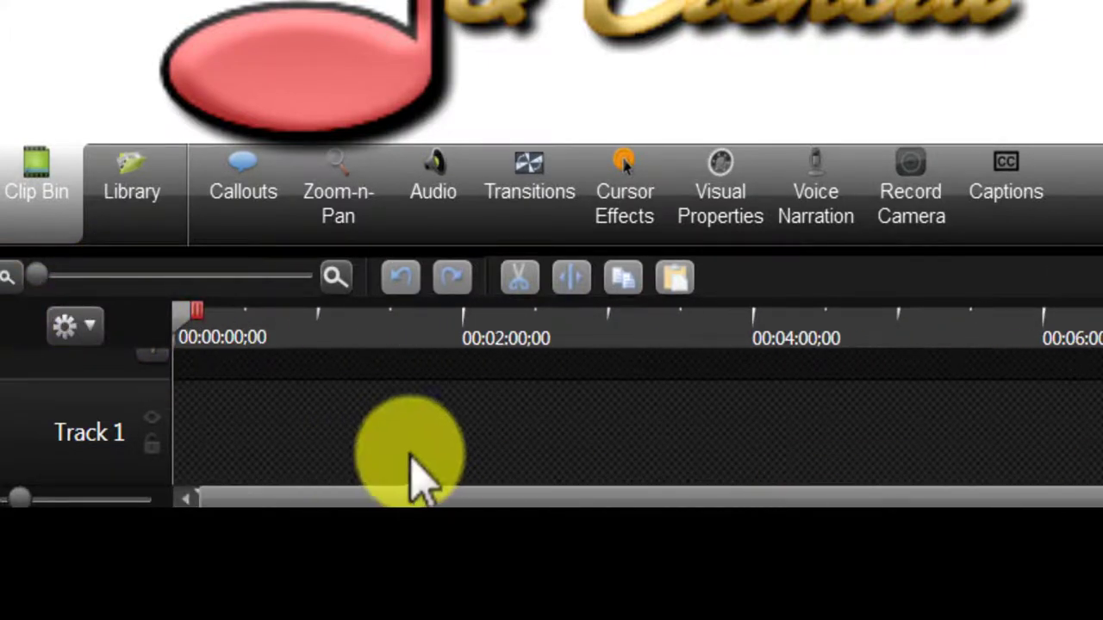
Insert two new empty tracks above Track 1 in the timeline
scroll(551, 416, "up", 1)
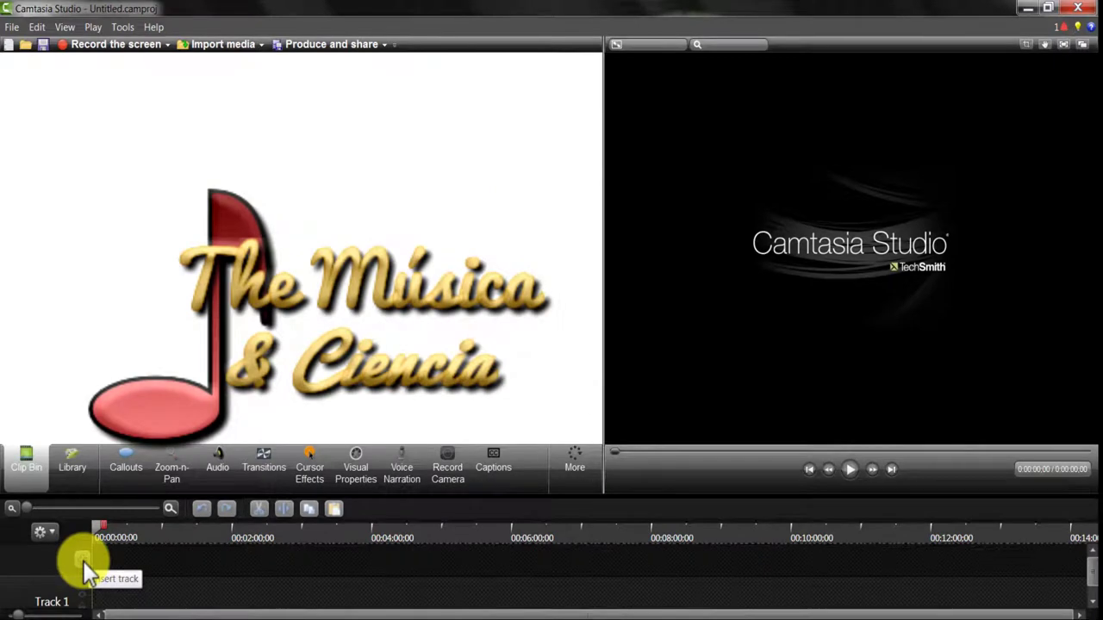
left_click(82, 561)
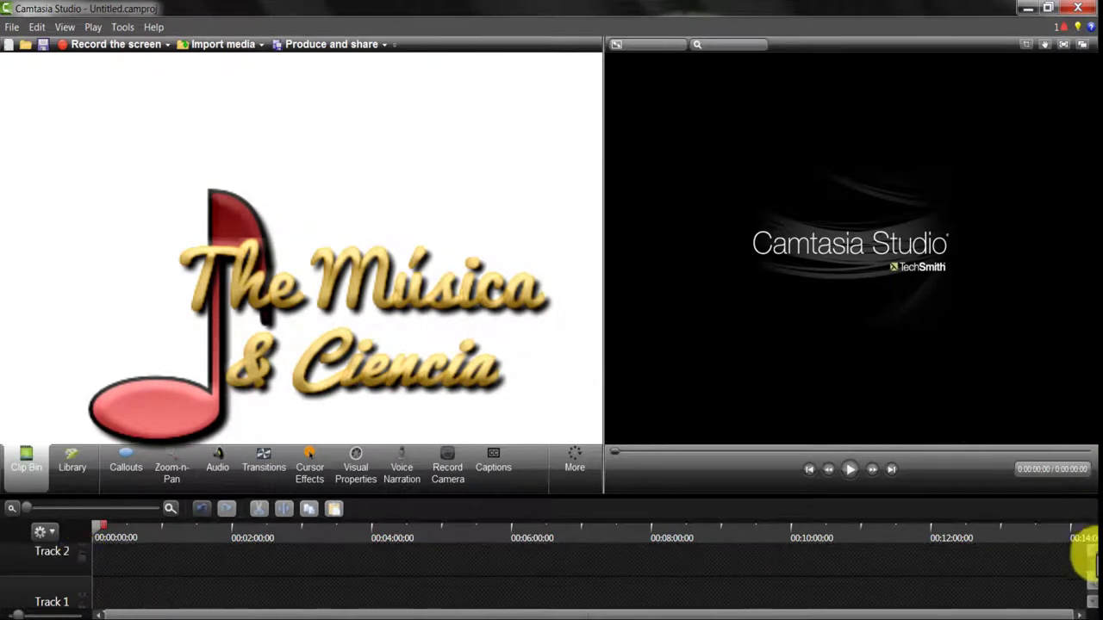
scroll(1086, 595, "up", 2)
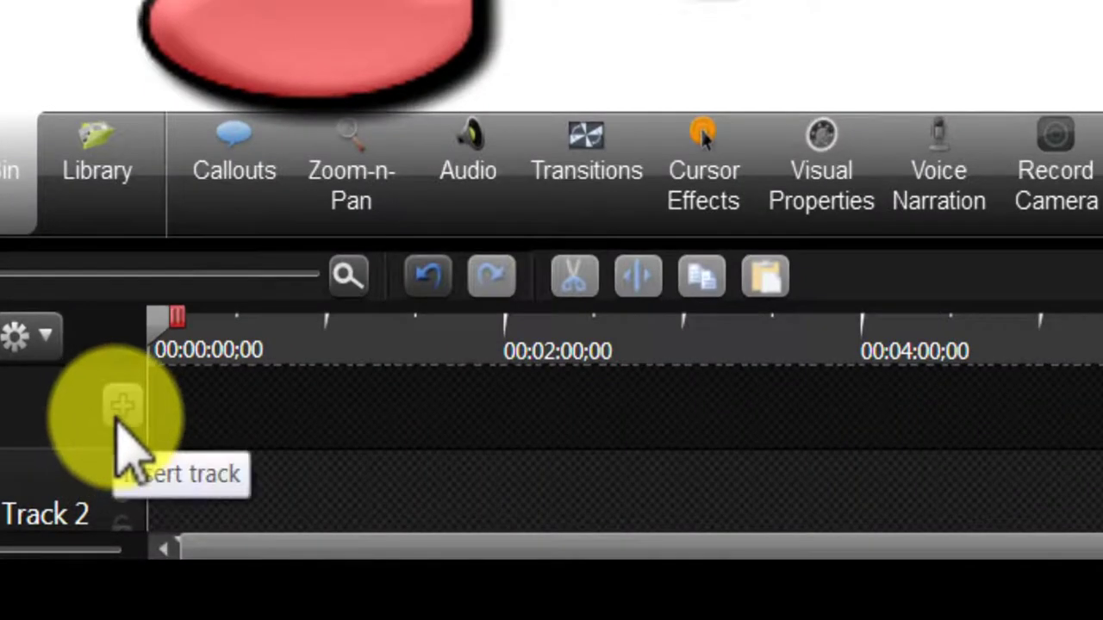
left_click(122, 413)
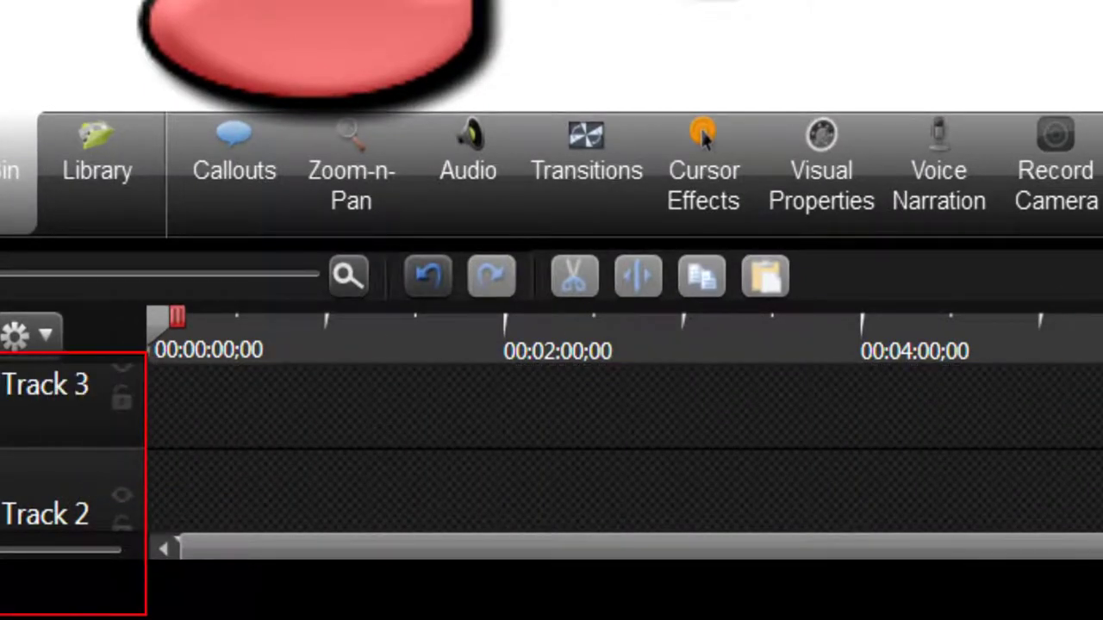
scroll(552, 448, "down", 3)
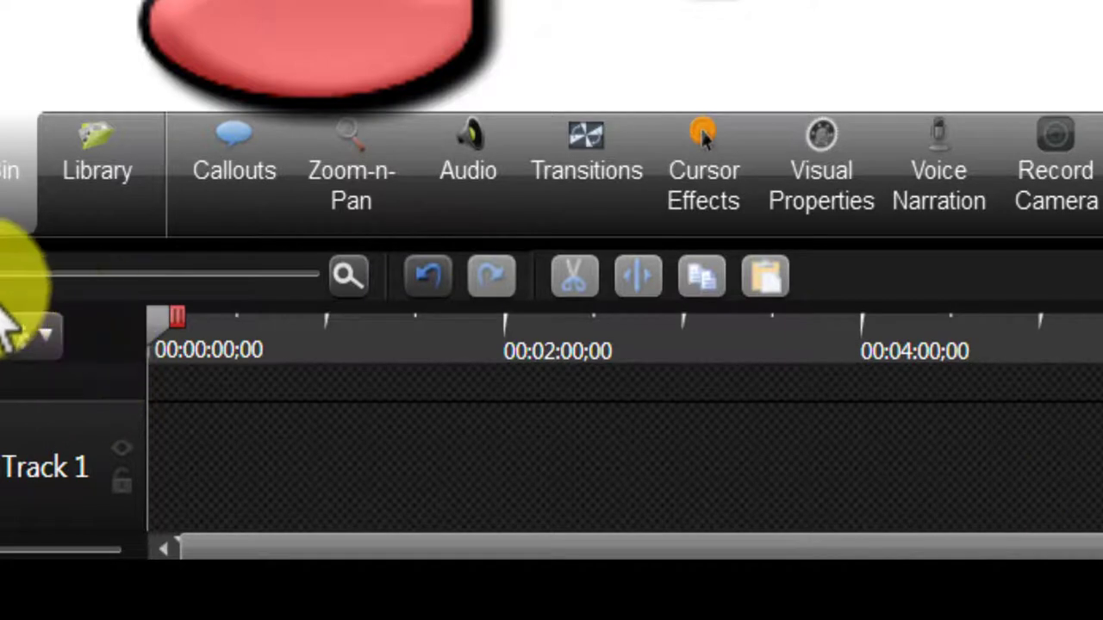
Magnify the timeline scale to nearly its maximum, and return it to the widest time scale
left_click_drag(29, 276, 407, 352)
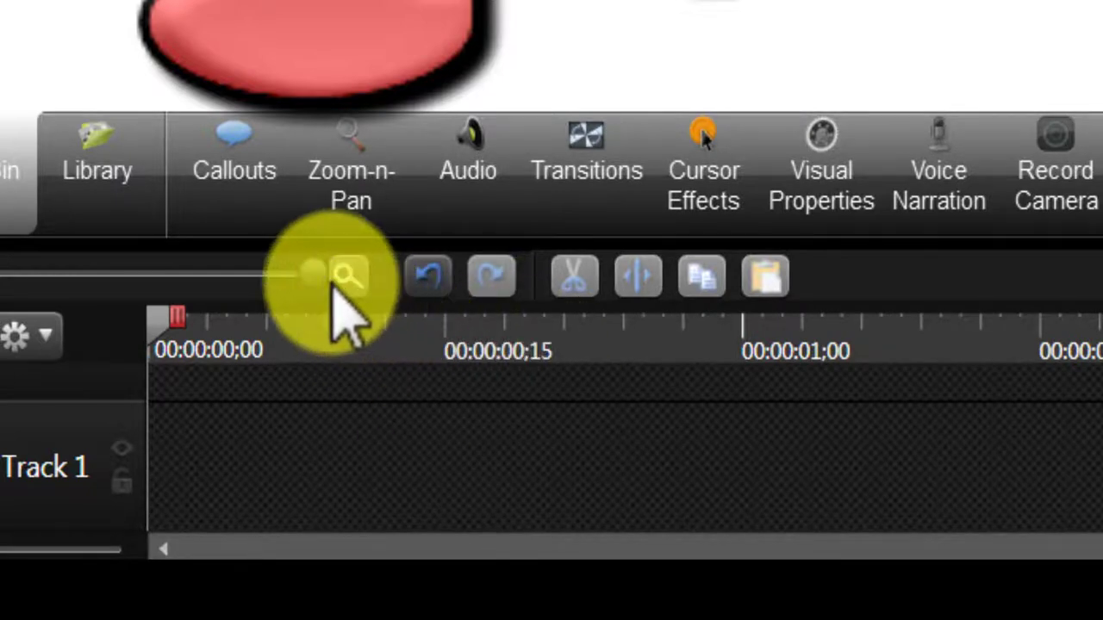
left_click_drag(313, 272, 62, 276)
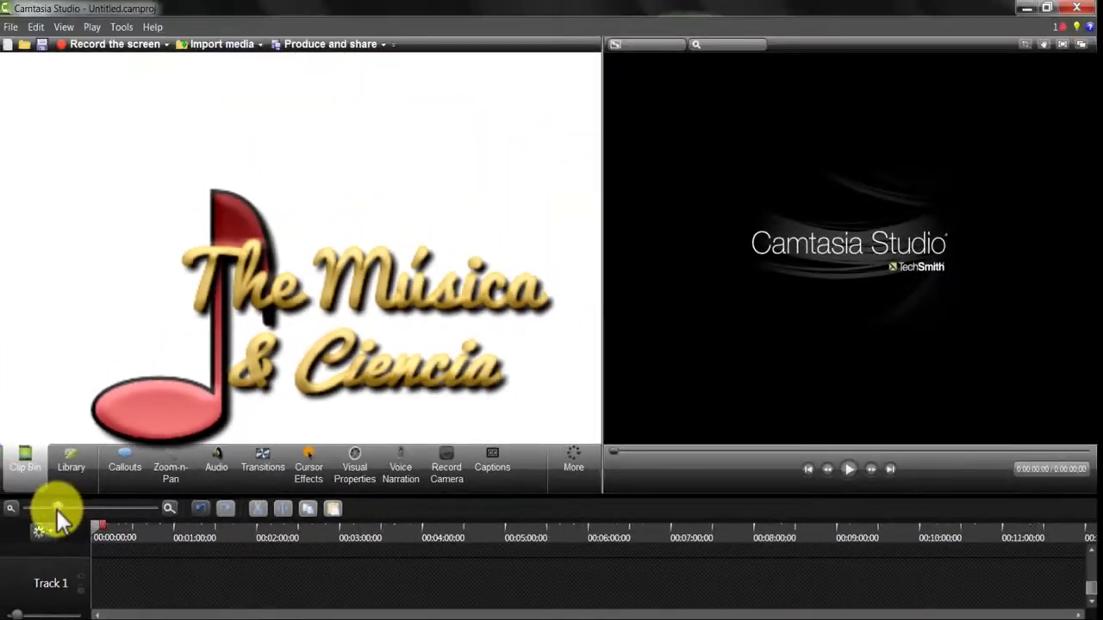
left_click_drag(57, 510, 24, 517)
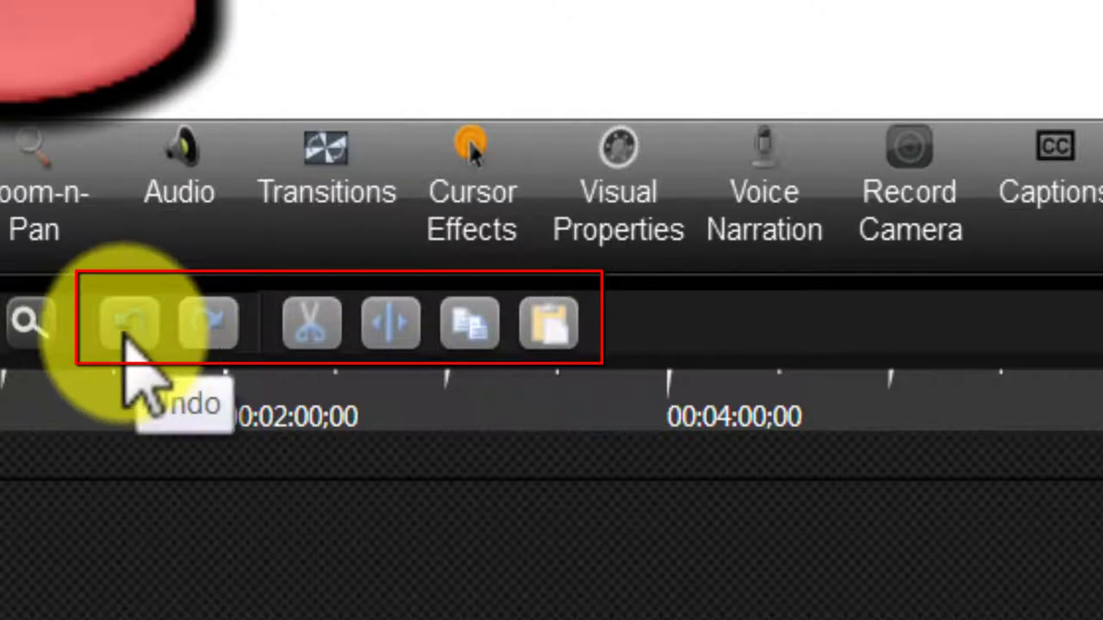
left_click(208, 324)
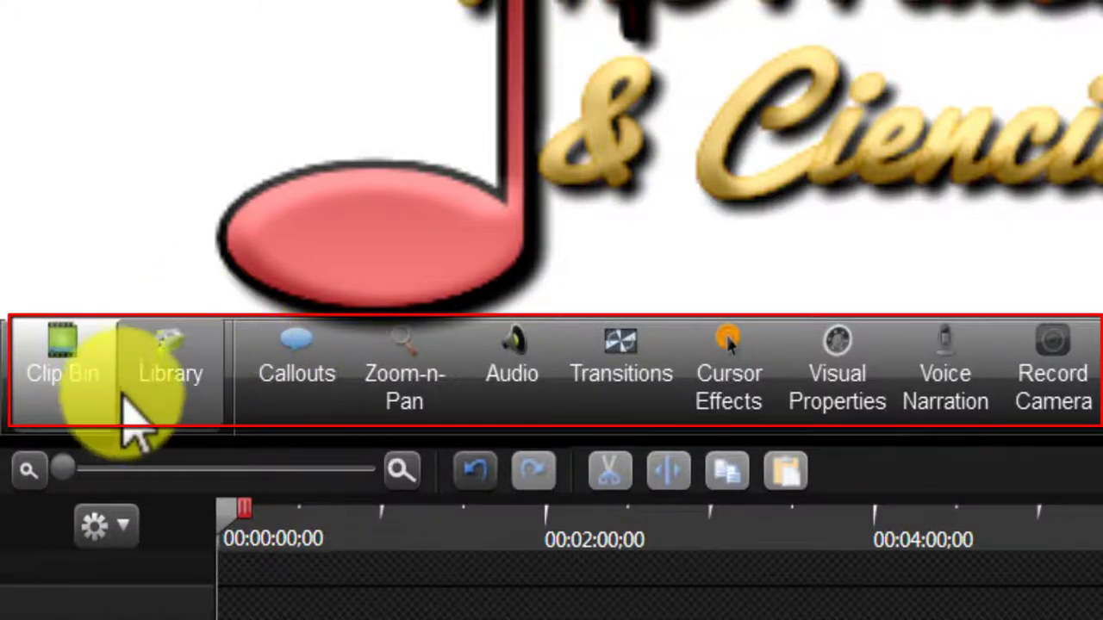
Open the Library and look through the Amity, Aurin Bee, Backyard Safari and Bare Knuckles music folders
left_click(183, 385)
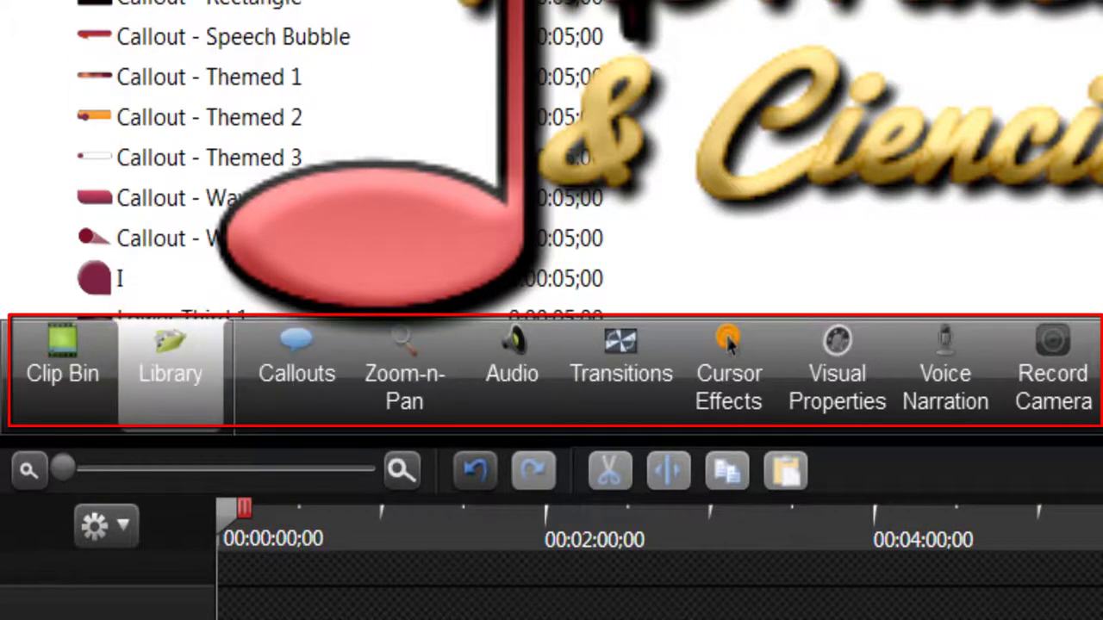
scroll(258, 155, "up", 5)
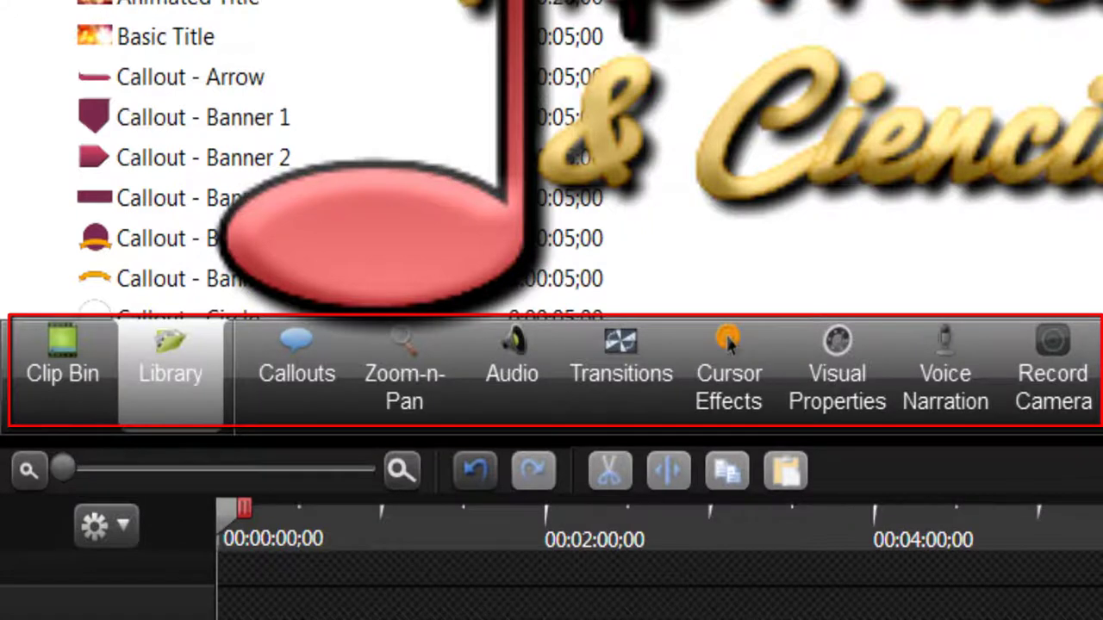
scroll(258, 155, "up", 3)
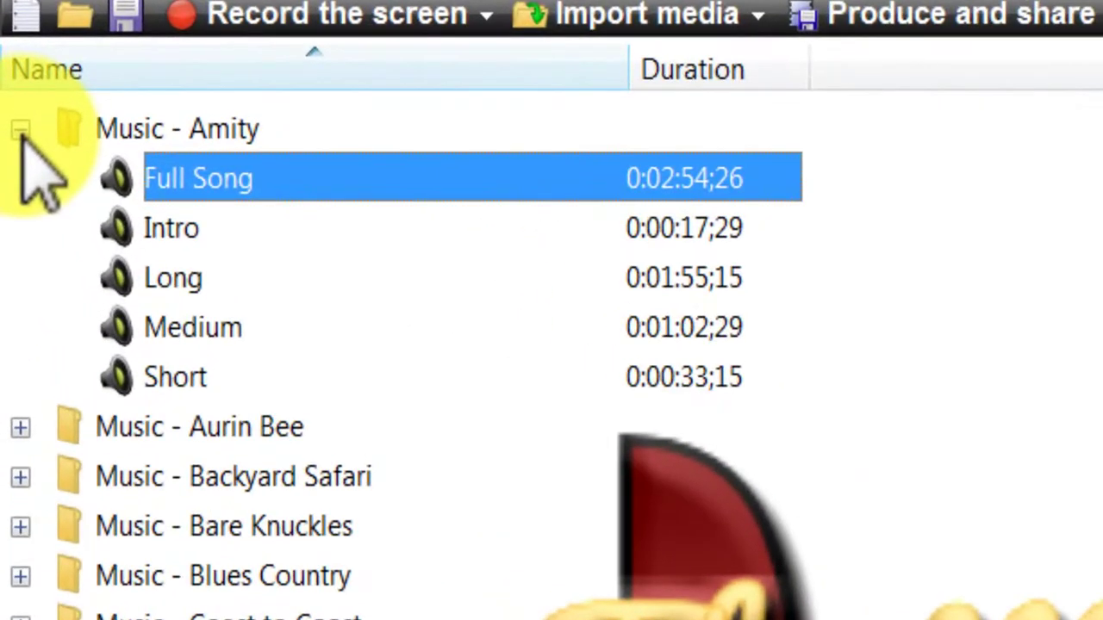
left_click(20, 131)
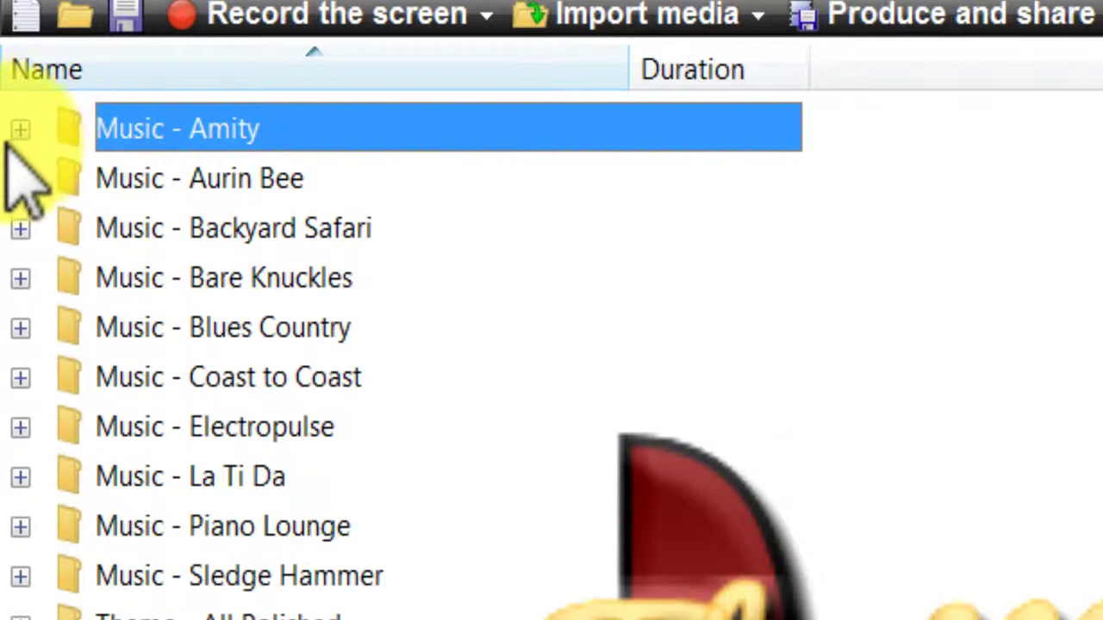
left_click(22, 177)
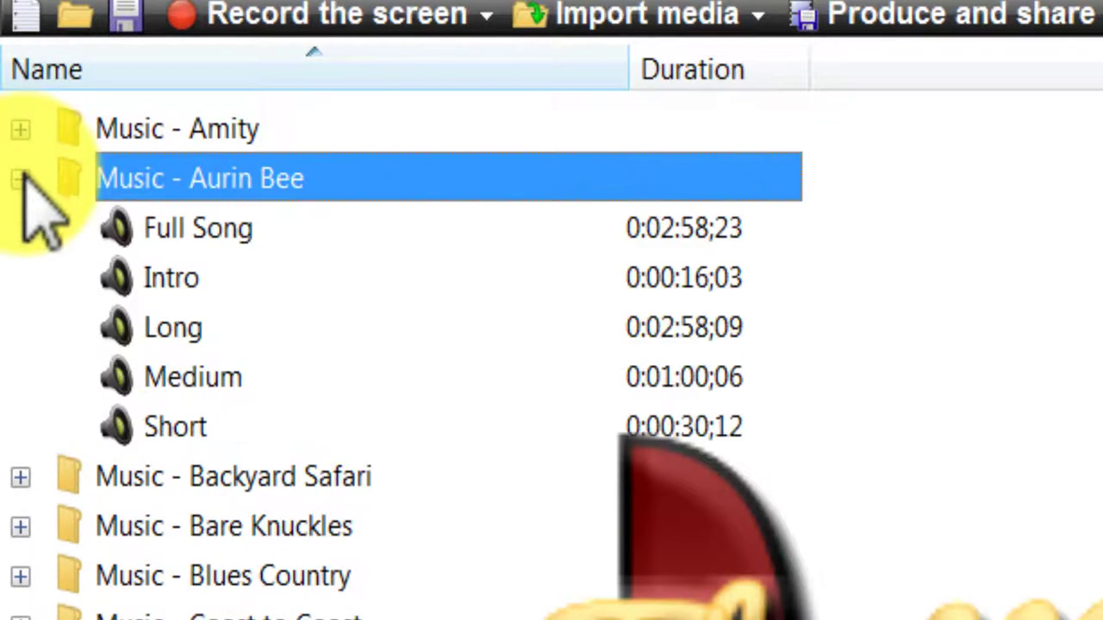
left_click(20, 179)
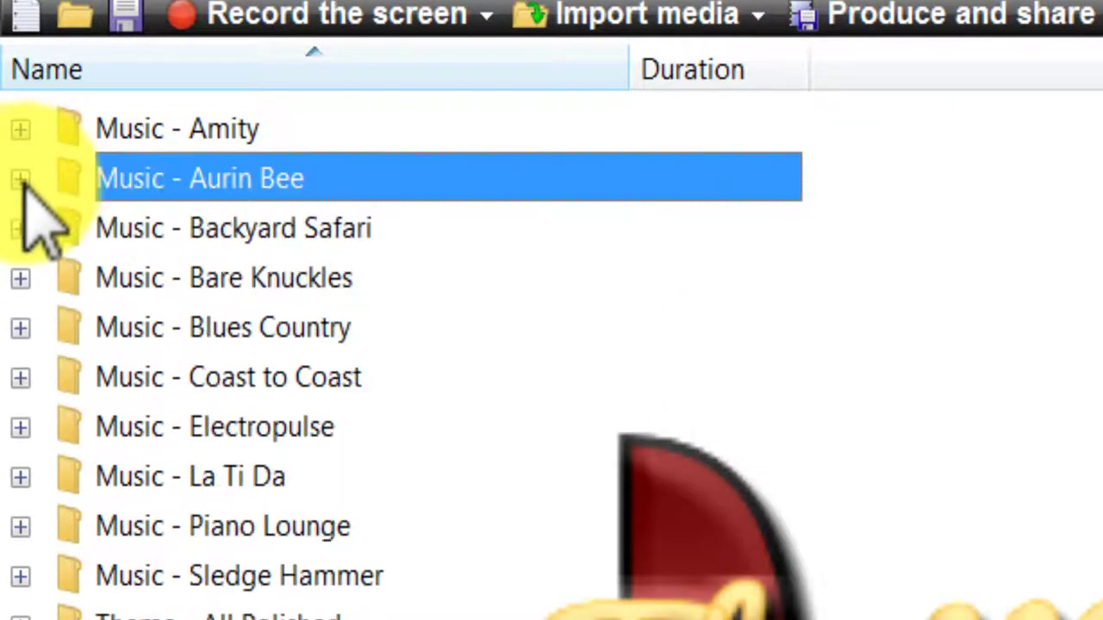
left_click(22, 228)
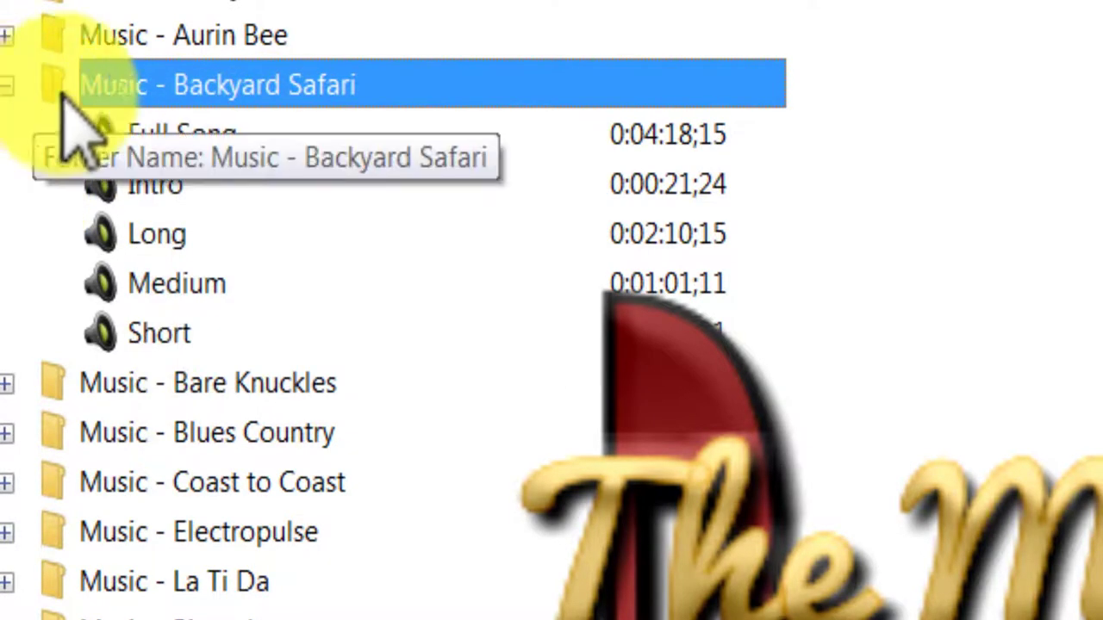
left_click(7, 84)
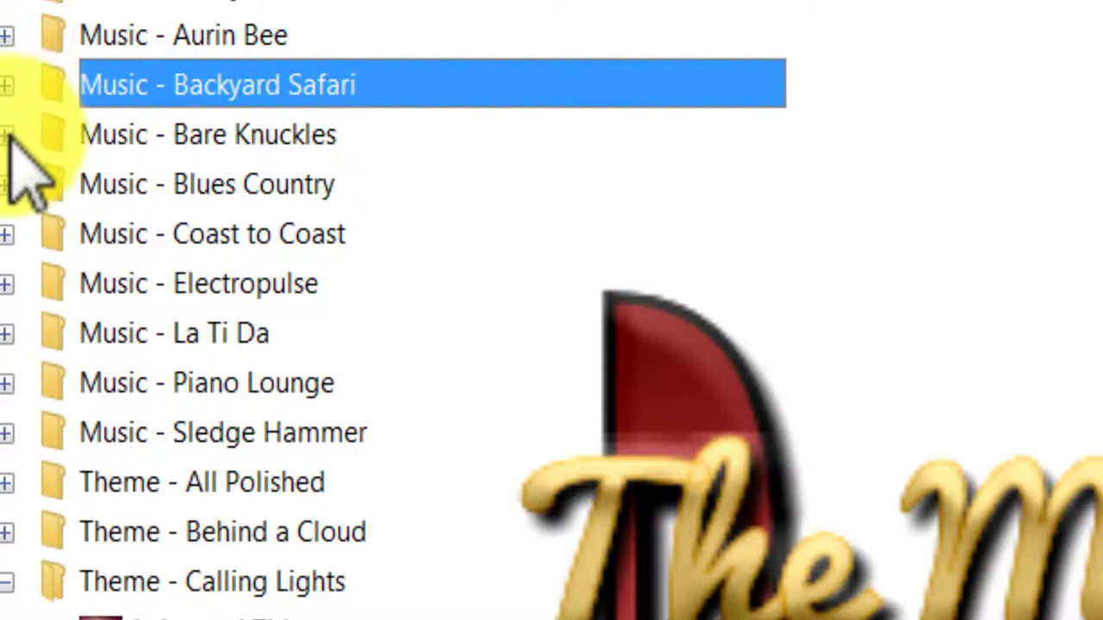
left_click(7, 135)
left_click(7, 135)
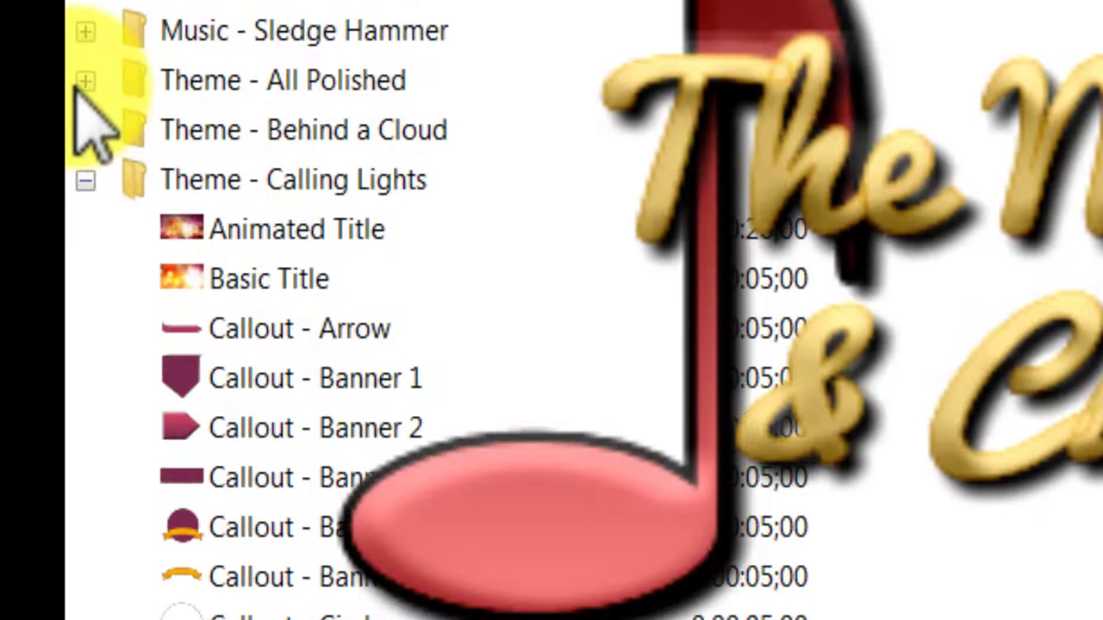
Preview the Basic Title clip in the Theme - All Polished library folder
scroll(52, 448, "down", 3)
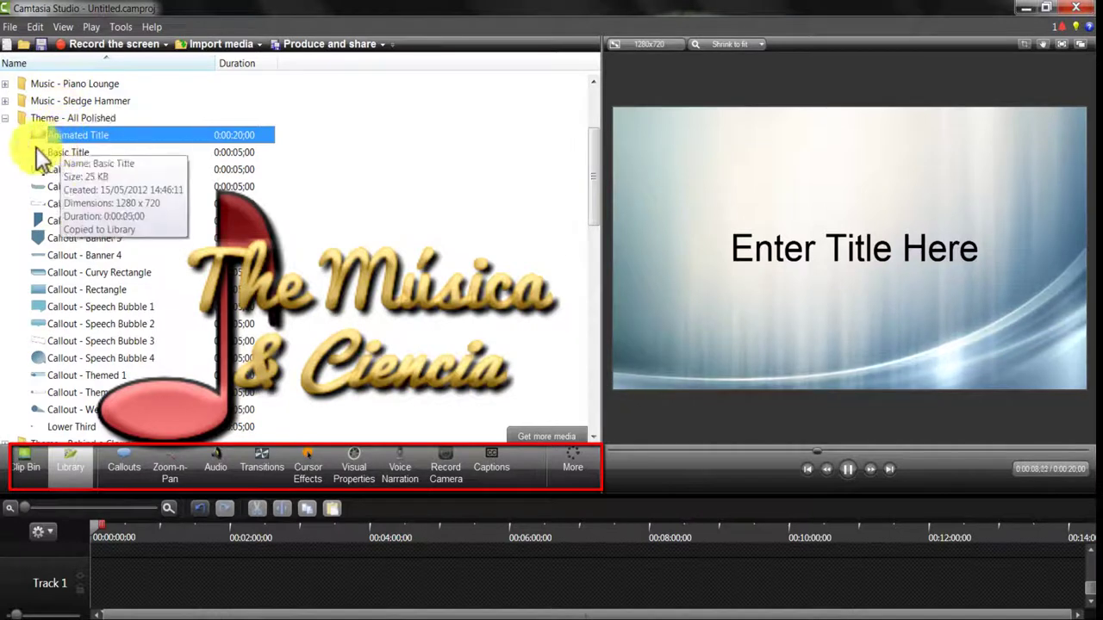
left_click(68, 154)
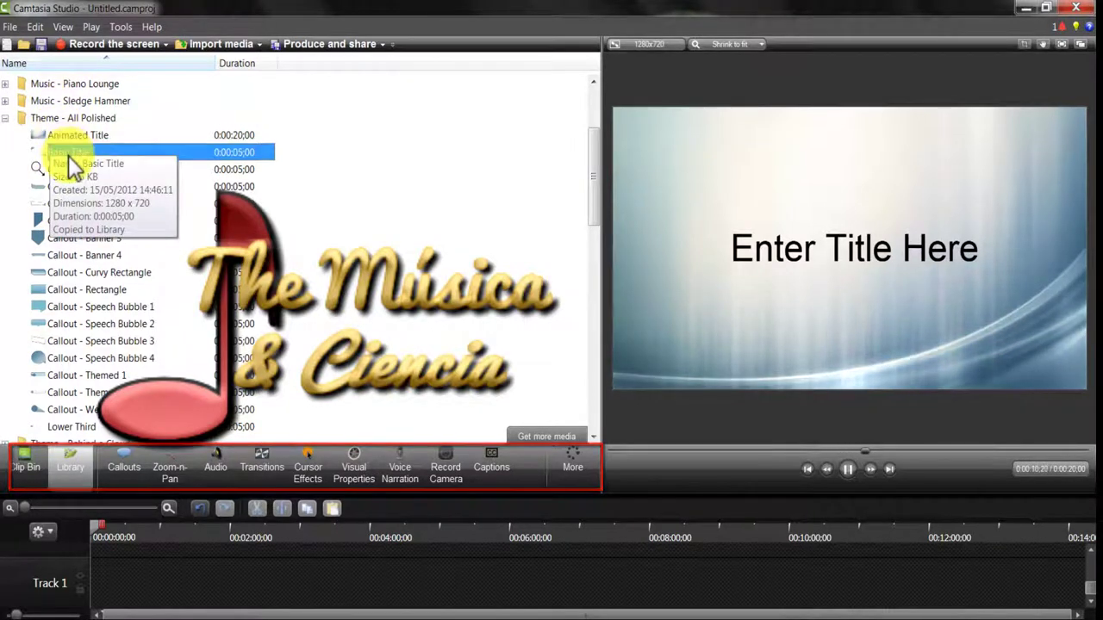
left_click(68, 153)
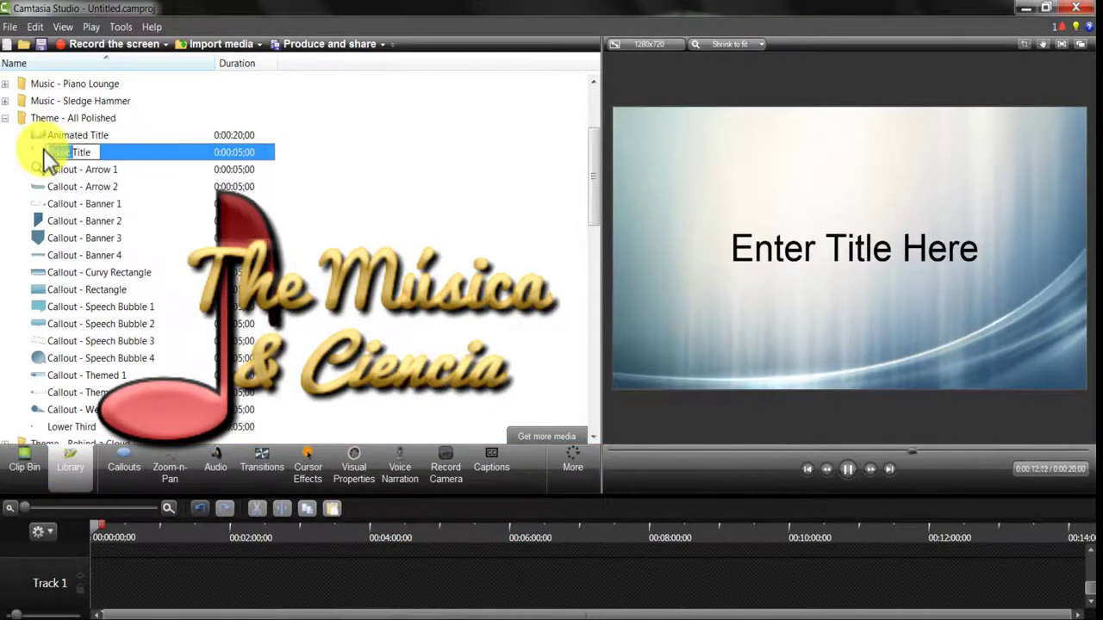
left_click(38, 152)
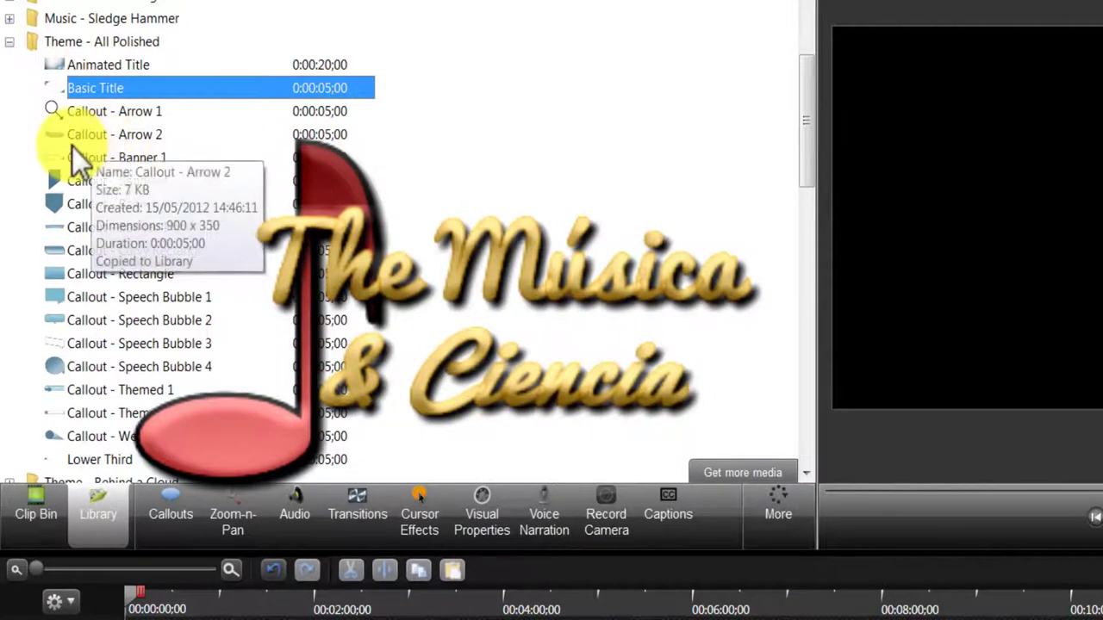
Preview the All Polished callouts Banner 1, Banner 3, Banner 4, Curvy Rectangle, Speech Bubble 2 and Speech Bubble 4
left_click(70, 158)
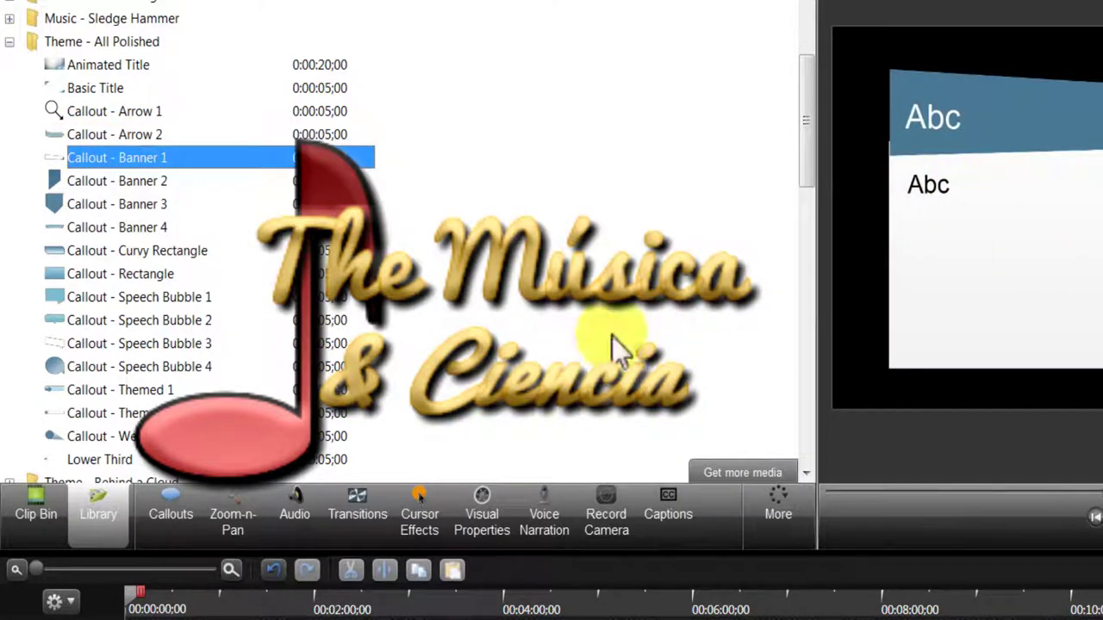
left_click(68, 210)
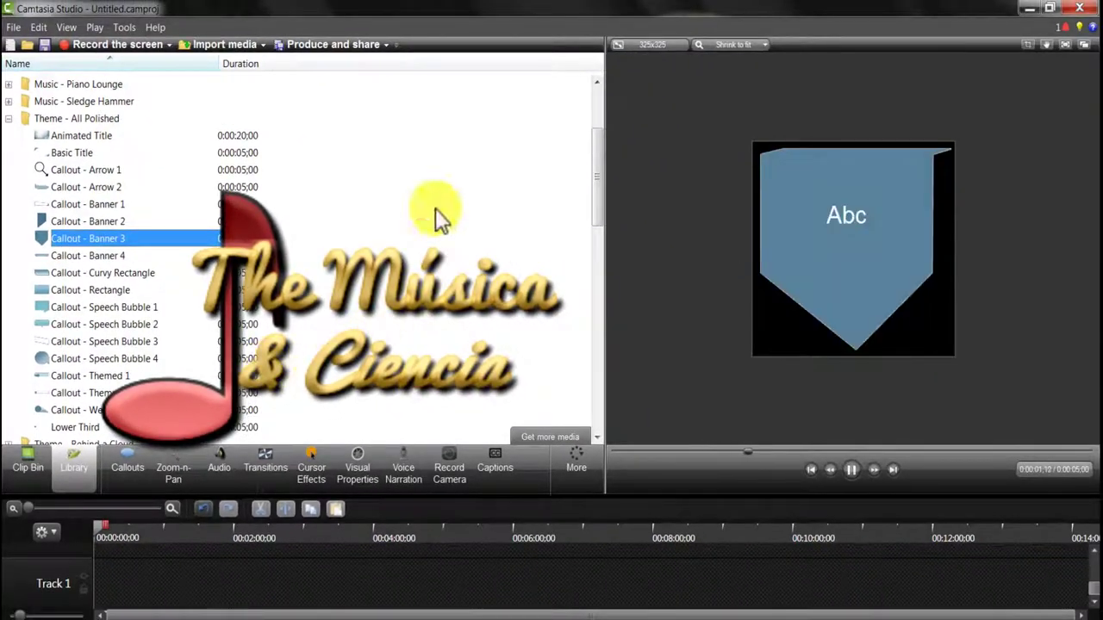
left_click(45, 243)
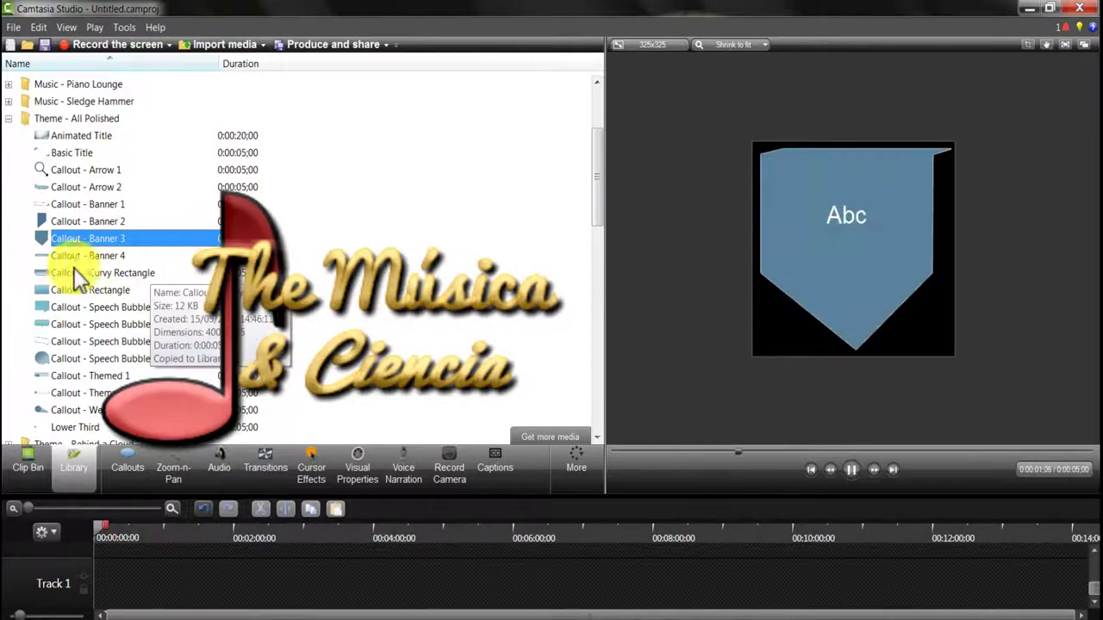
left_click(69, 254)
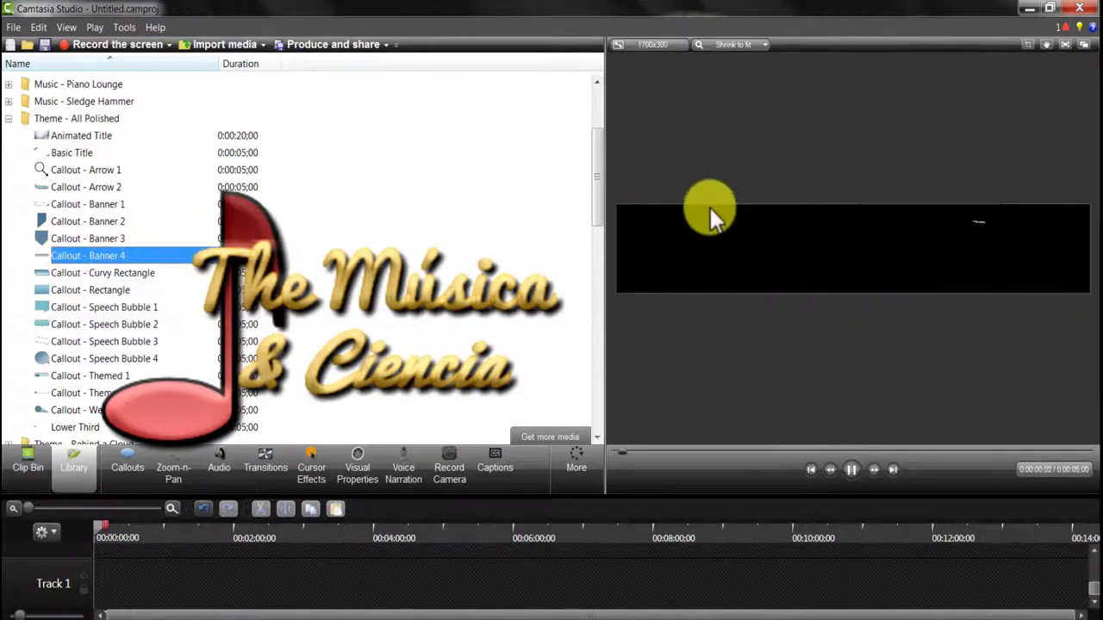
left_click(50, 276)
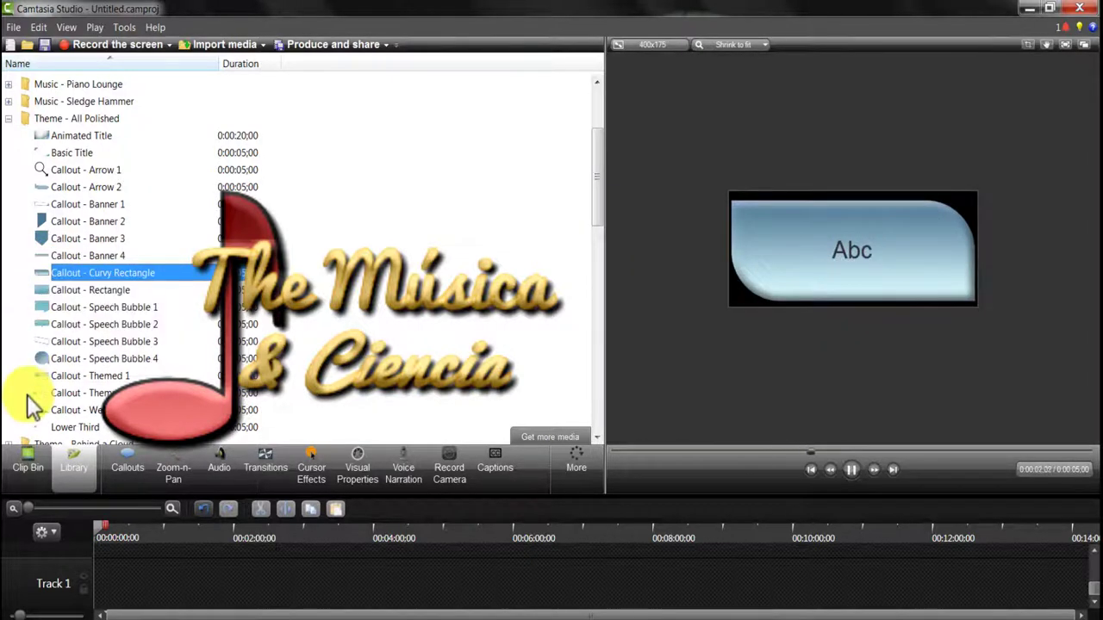
left_click(50, 325)
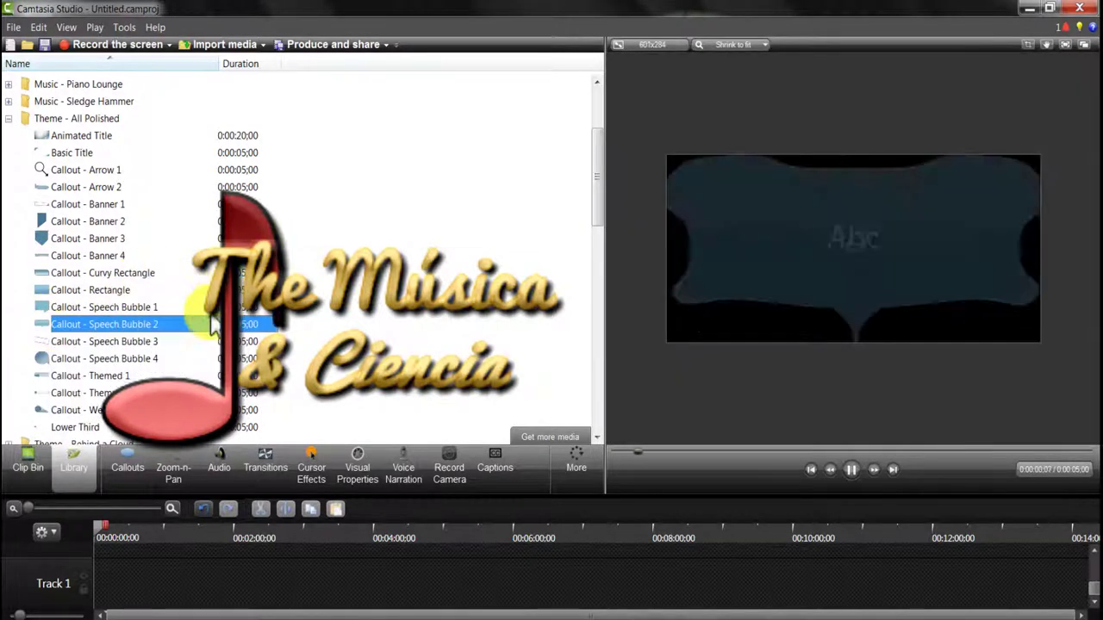
left_click(61, 359)
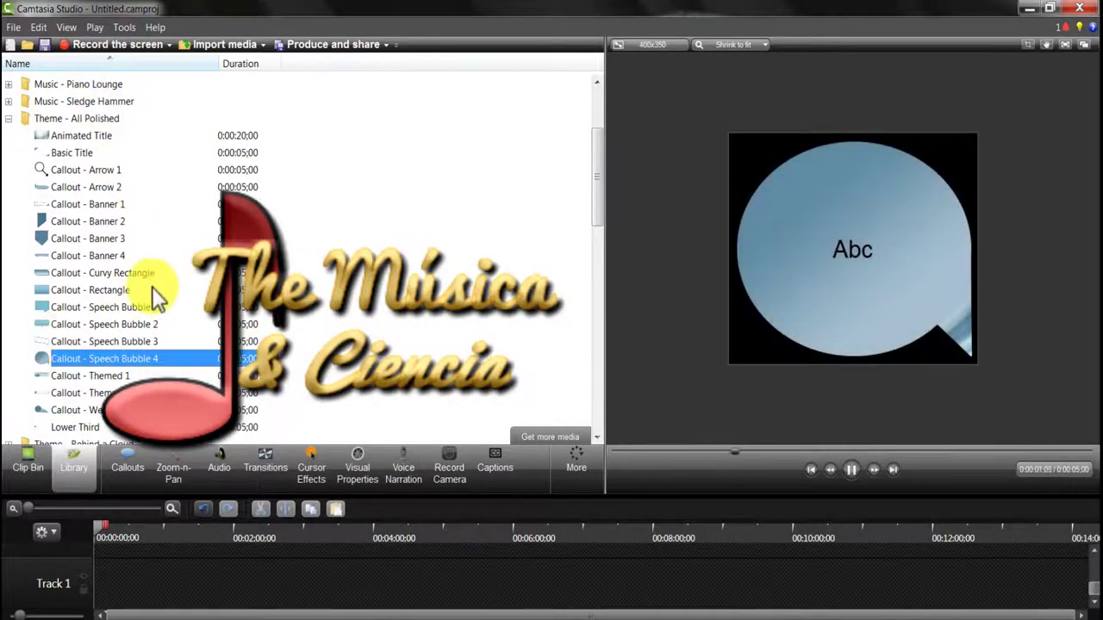
Collapse the All Polished theme and preview the Animated Title and Basic Title of Theme - Behind a Cloud
left_click(9, 120)
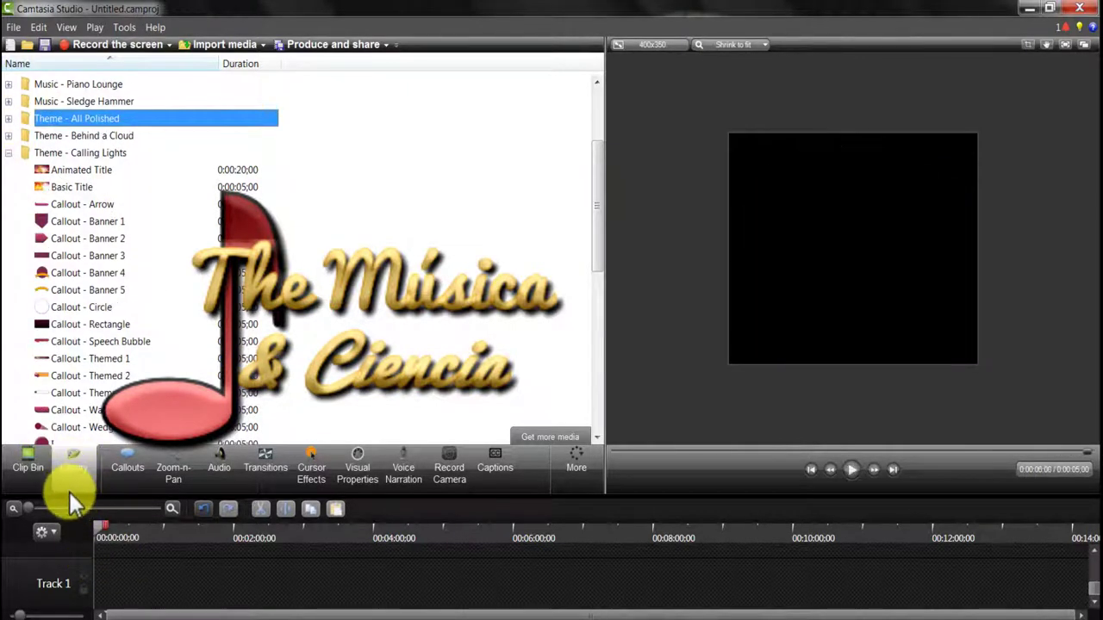
left_click(9, 138)
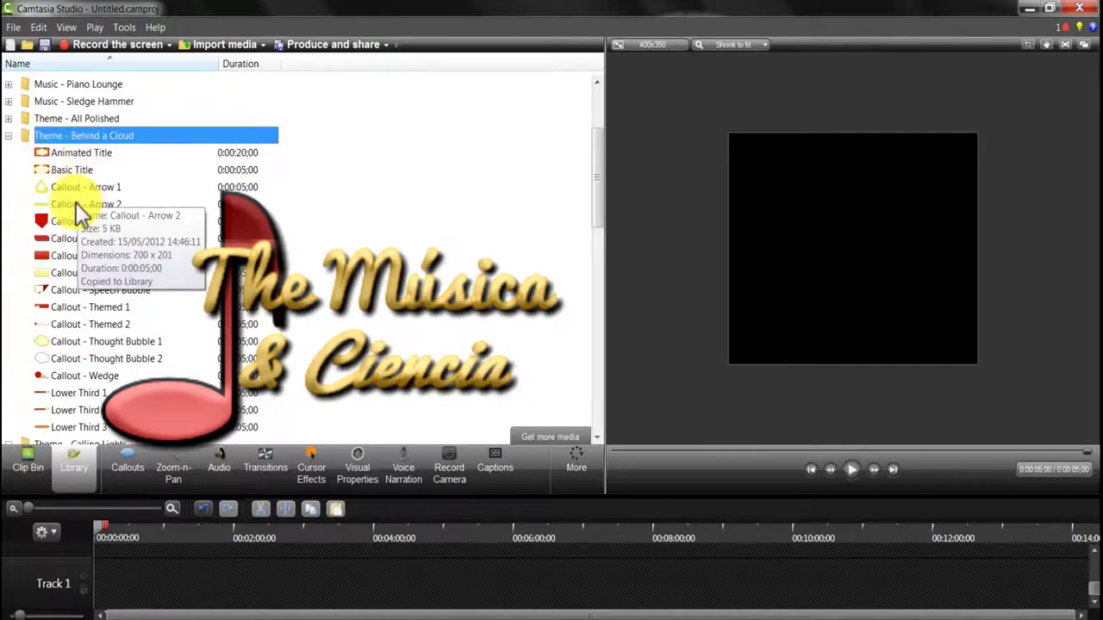
left_click(70, 152)
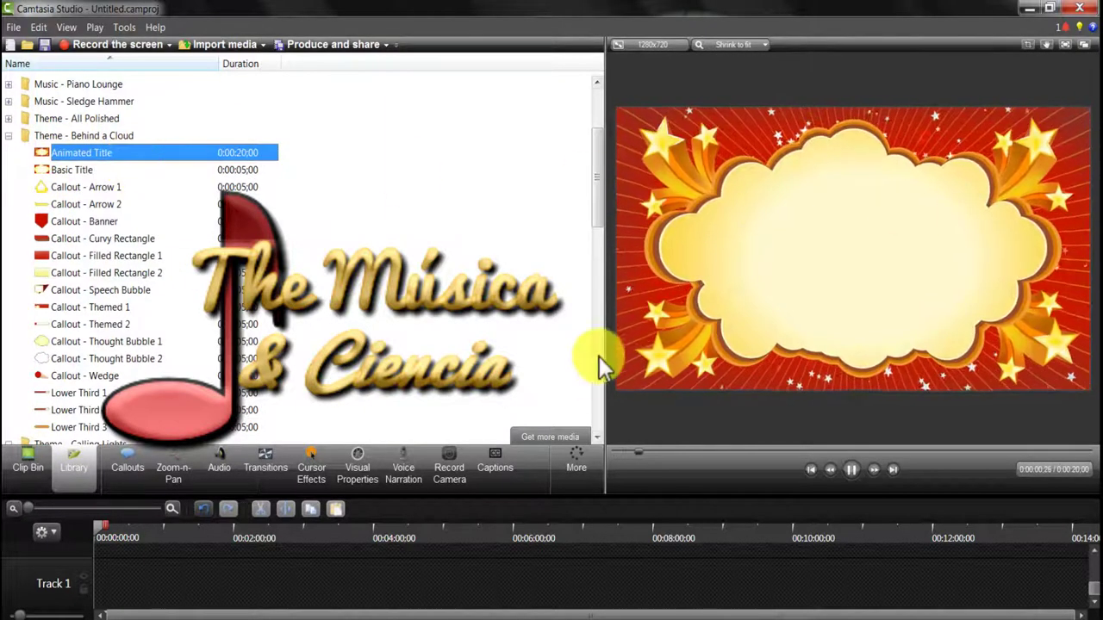
left_click(46, 171)
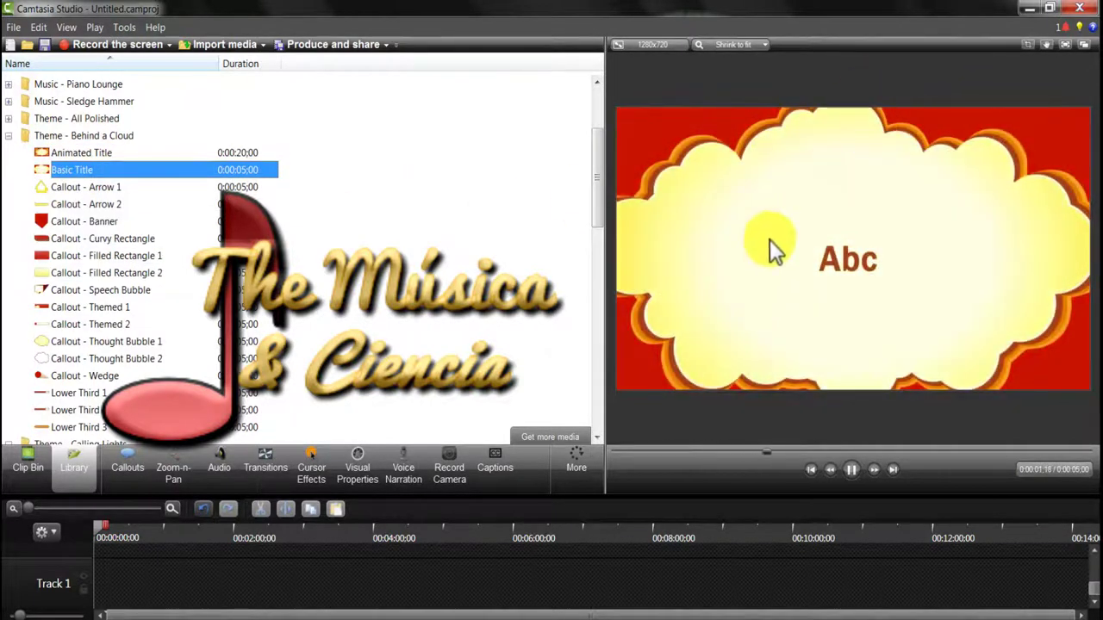
Preview the Callout - Banner of Theme - Behind a Cloud and look inside the Theme - Calling Lights folder, collapsing both themes
left_click(45, 222)
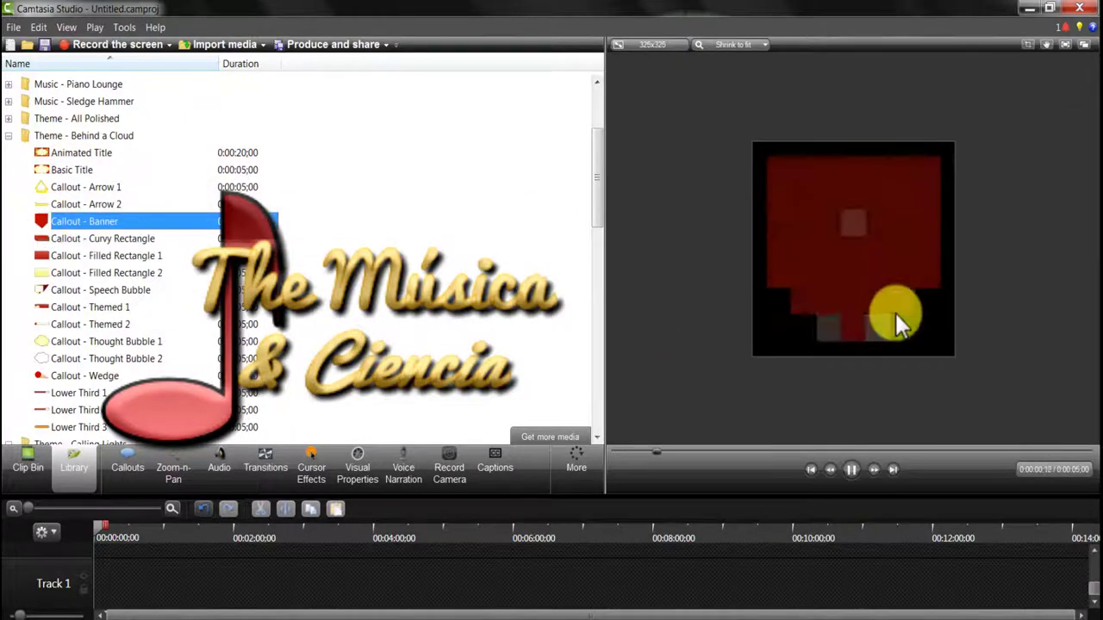
left_click(9, 136)
left_click(9, 153)
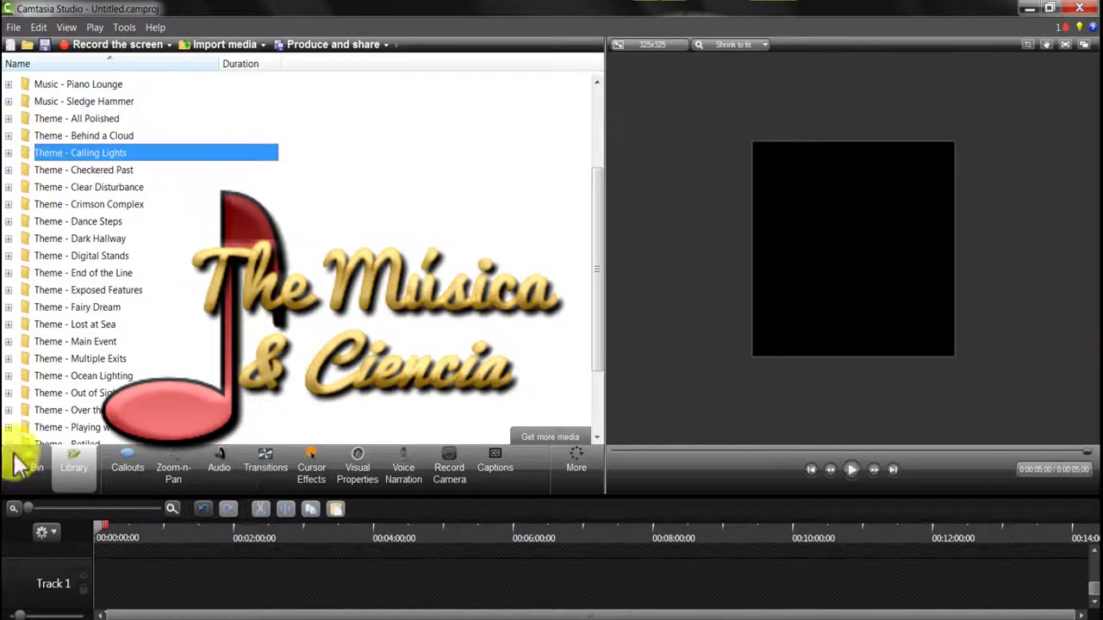
left_click(10, 154)
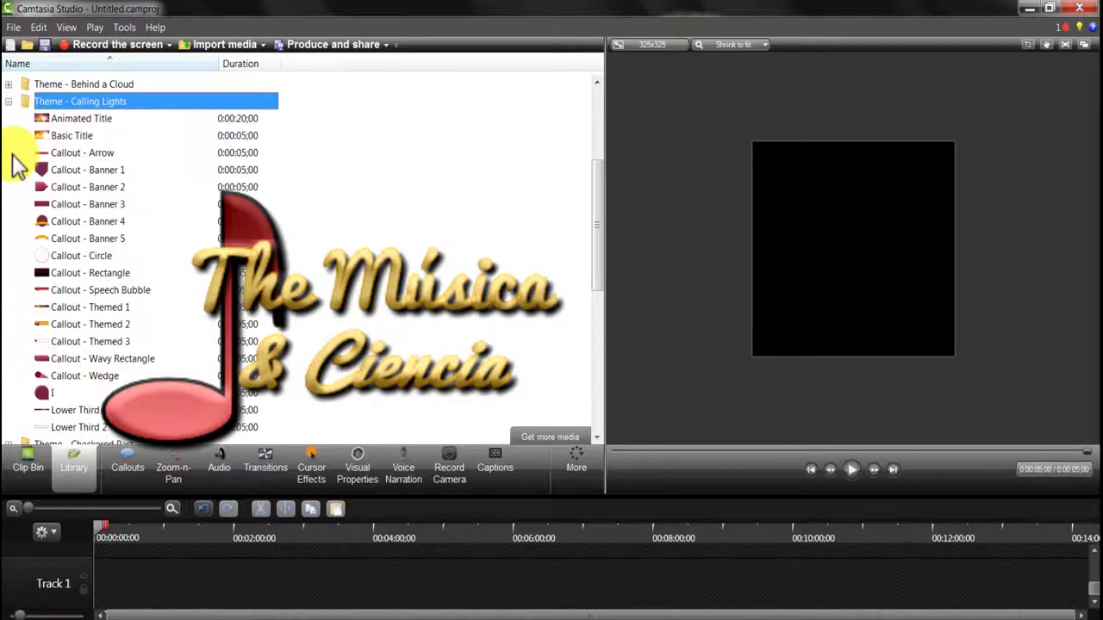
left_click(11, 102)
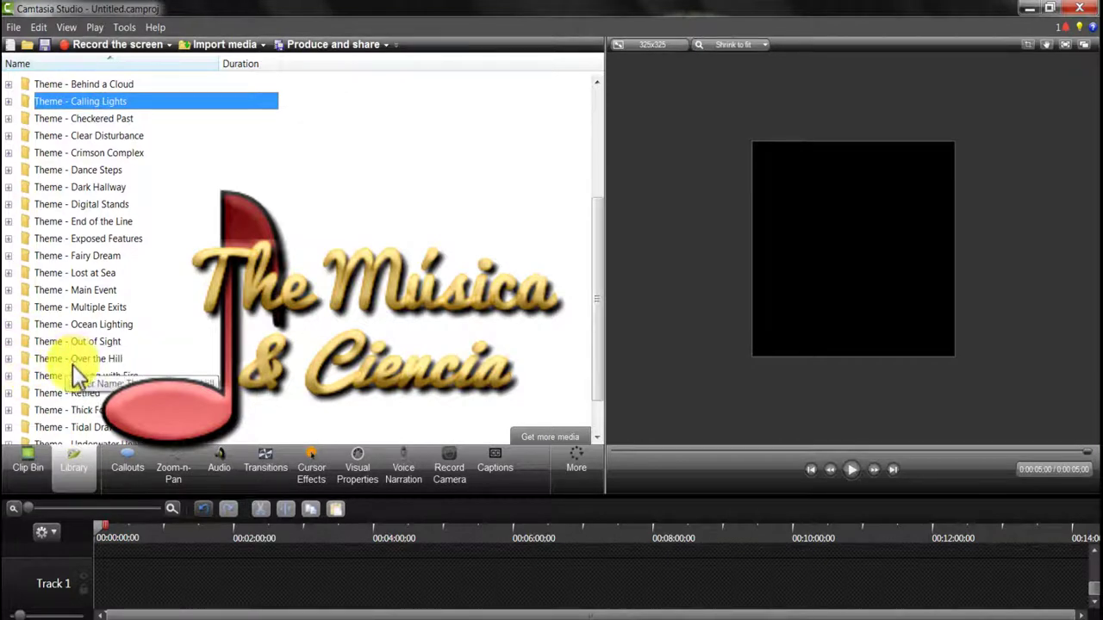
Browse the remaining Library folders, check the Clip Bin, and expand the Music - Amity folder
scroll(100, 366, "down", 1)
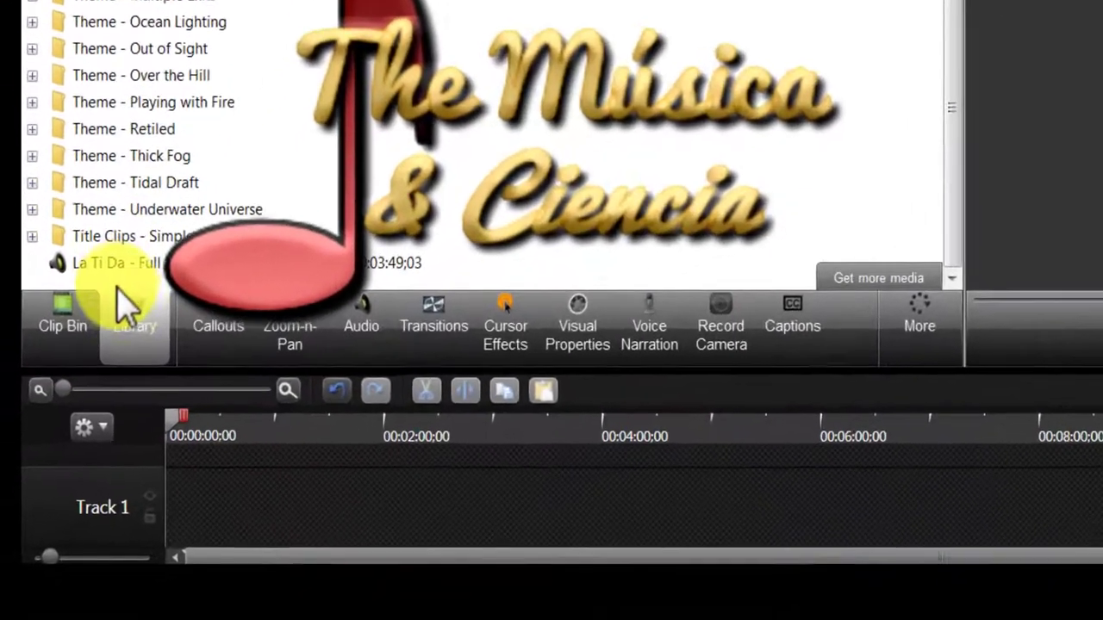
scroll(123, 86, "up", 3)
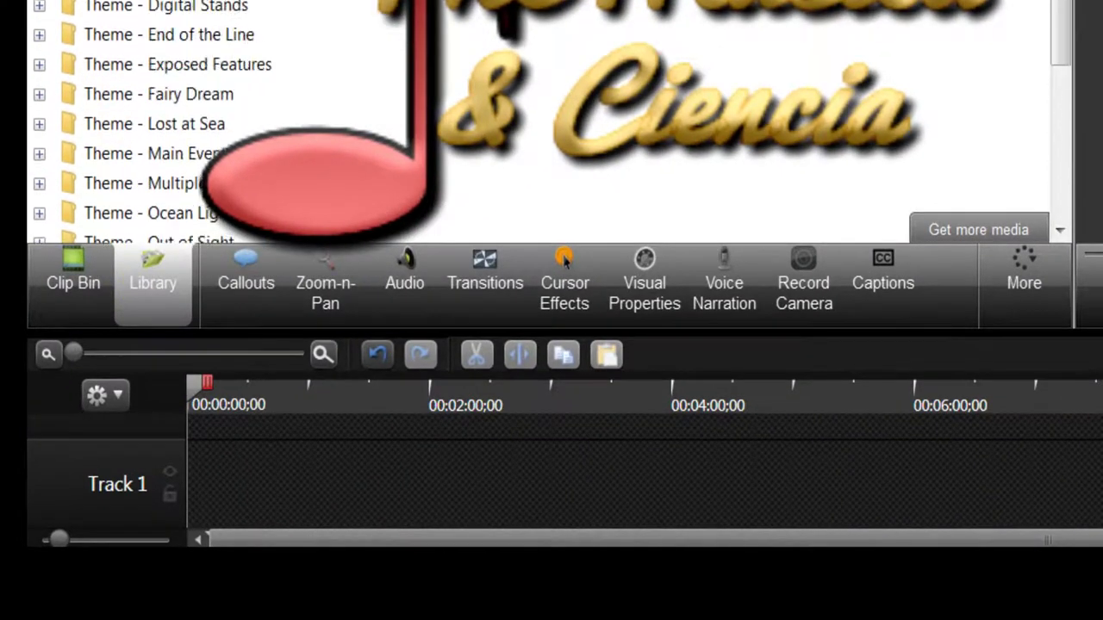
scroll(129, 121, "up", 2)
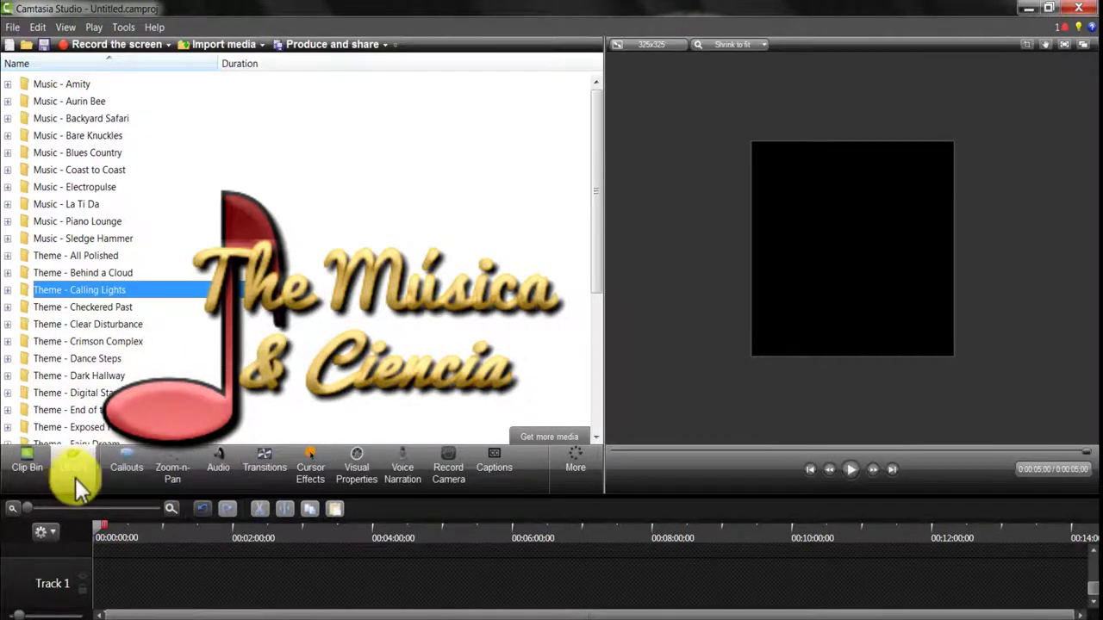
left_click(39, 461)
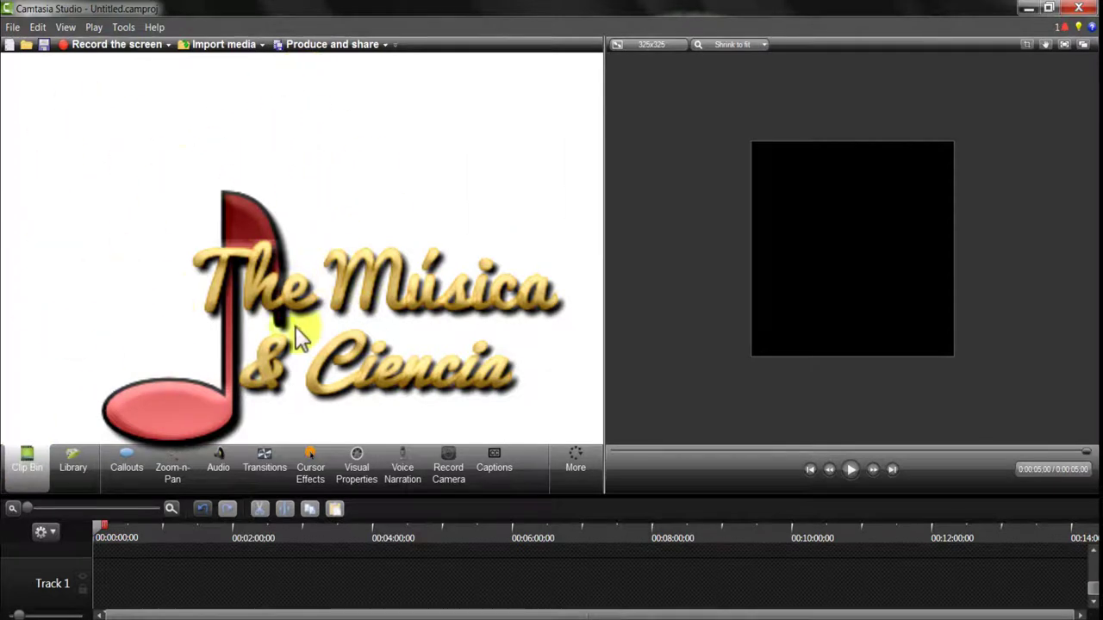
left_click(84, 457)
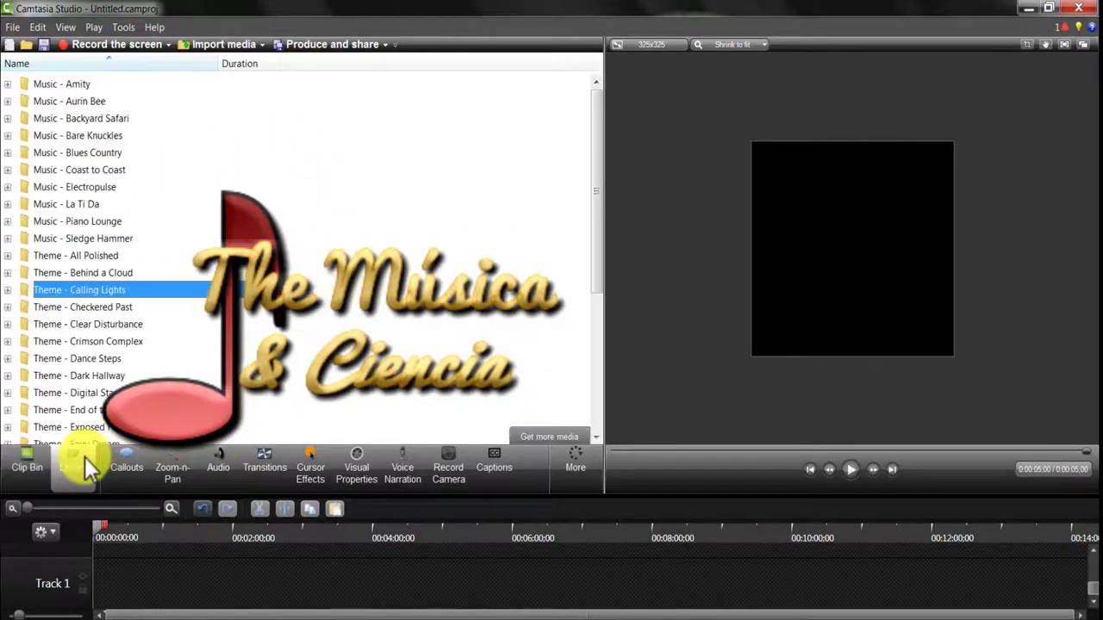
left_click(10, 85)
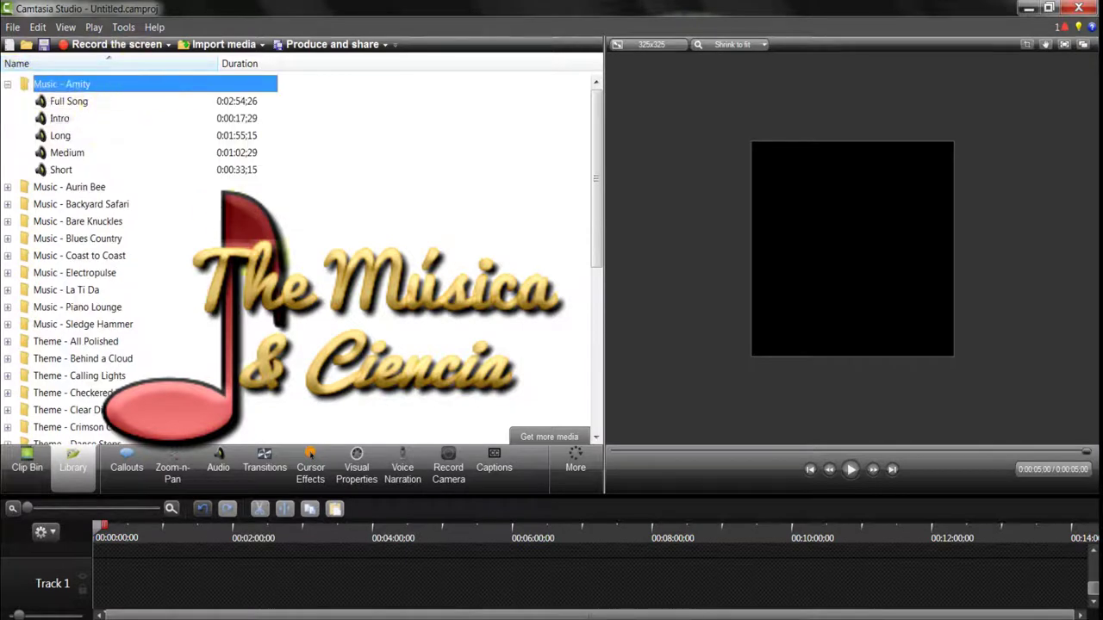
Add a blue rounded rectangle callout with text to the canvas and a marker at the start of the timeline
left_click(126, 461)
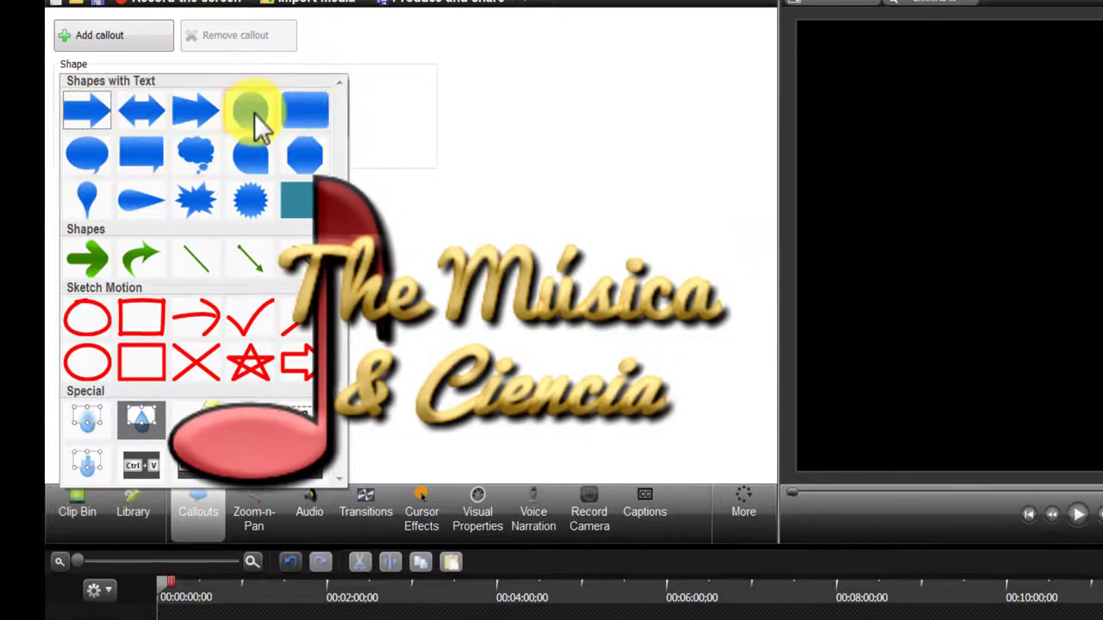
left_click(293, 116)
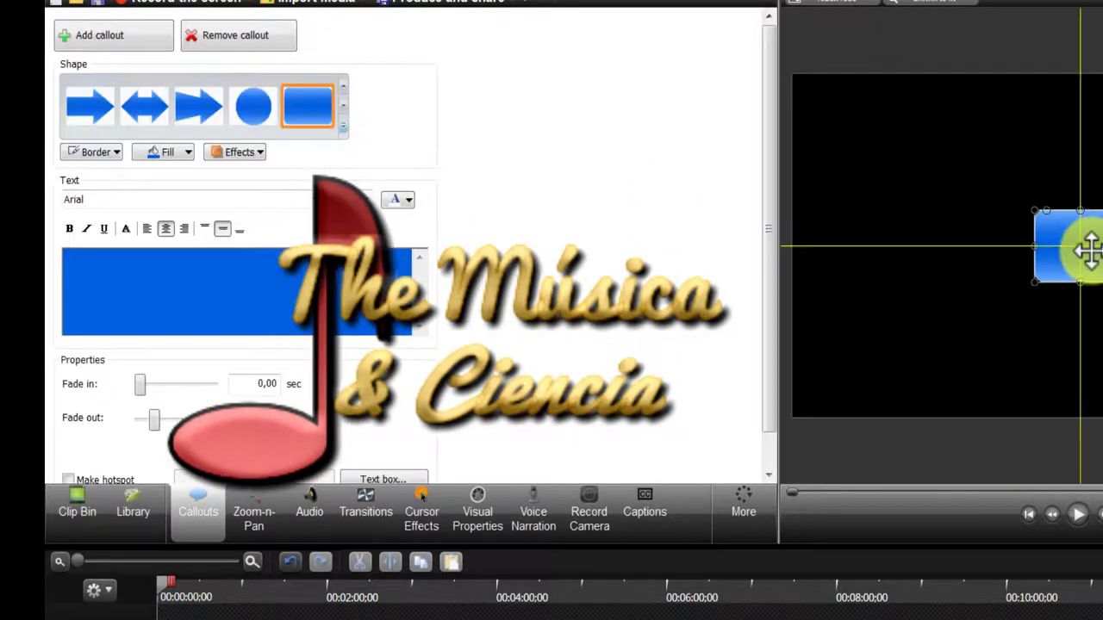
key("ctrl+m")
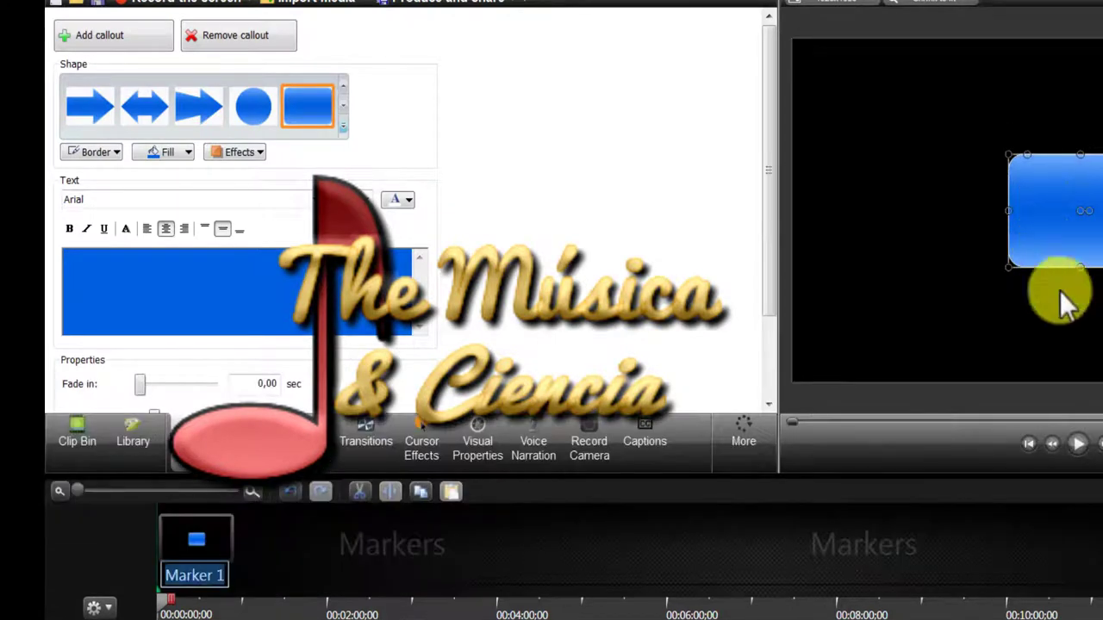
Increase the callout's font size and enter sample text beginning with "ftvfuv" in the rectangle
left_click(268, 301)
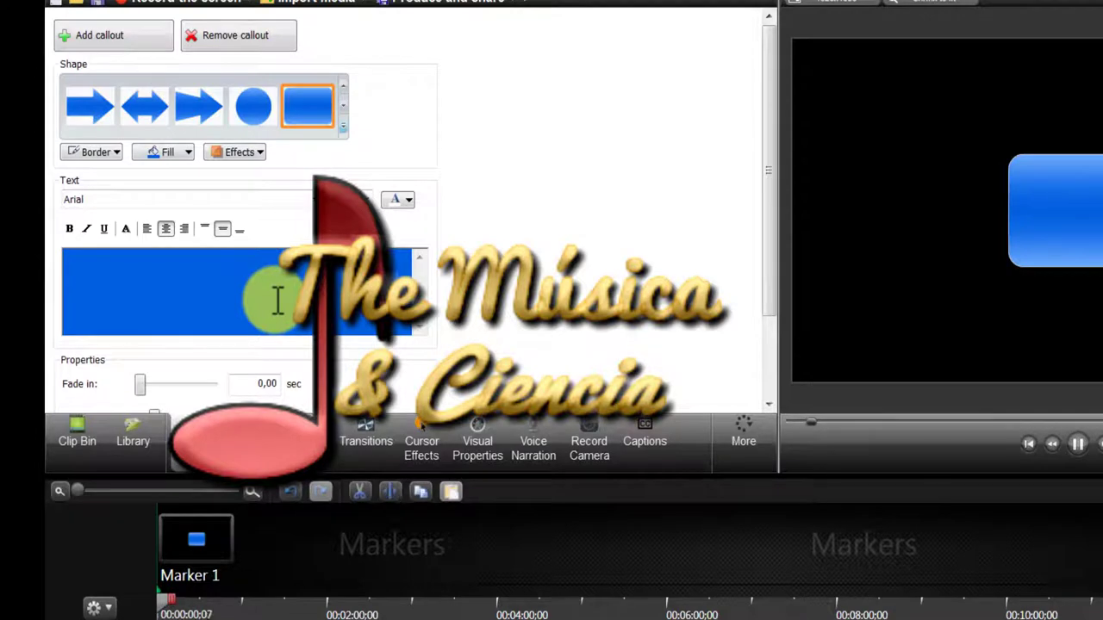
left_click(366, 198)
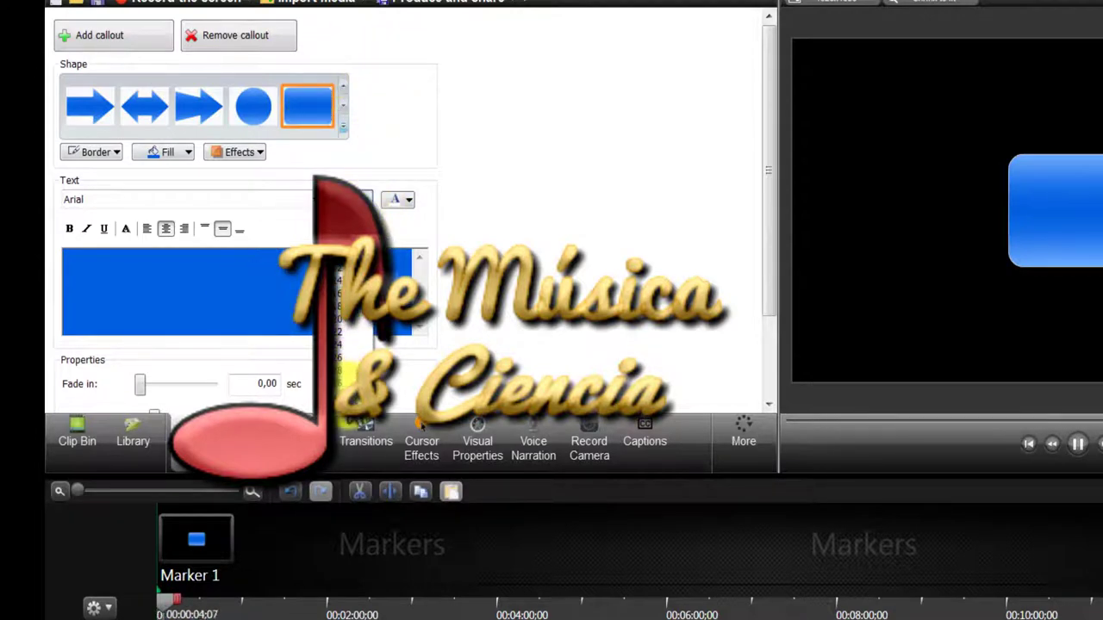
left_click(227, 293)
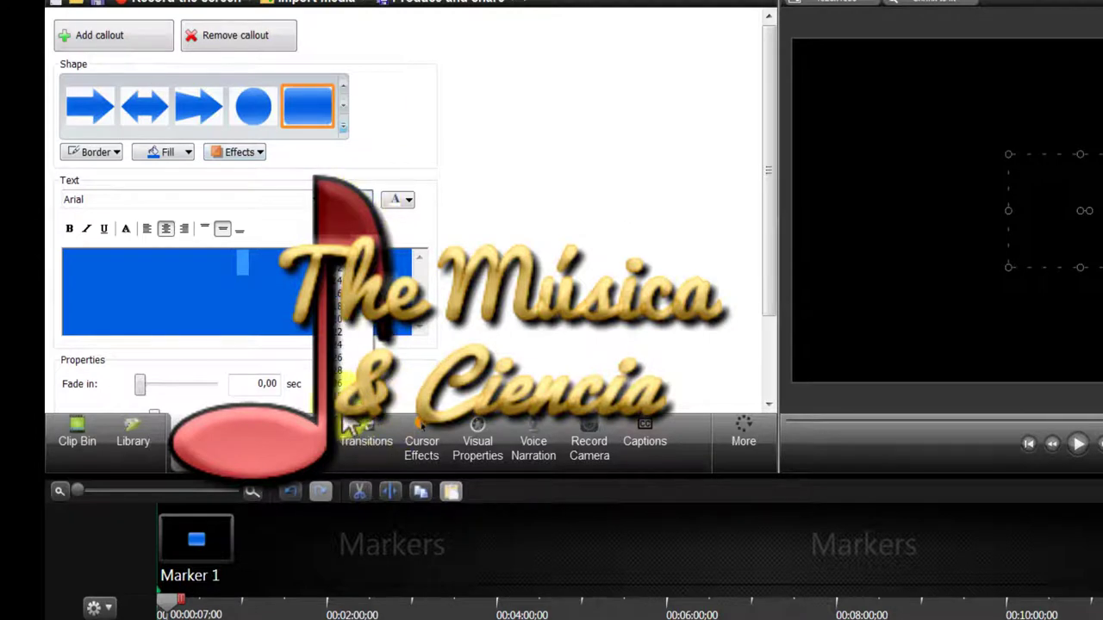
key("ctrl+a")
type("f")
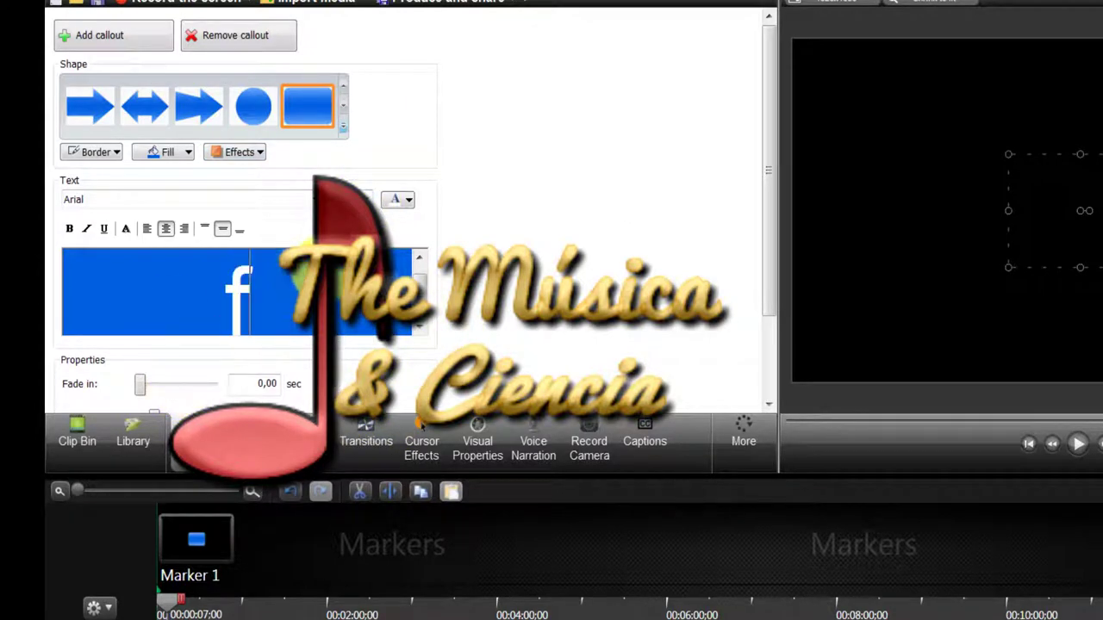
type("tvfuvtfftv")
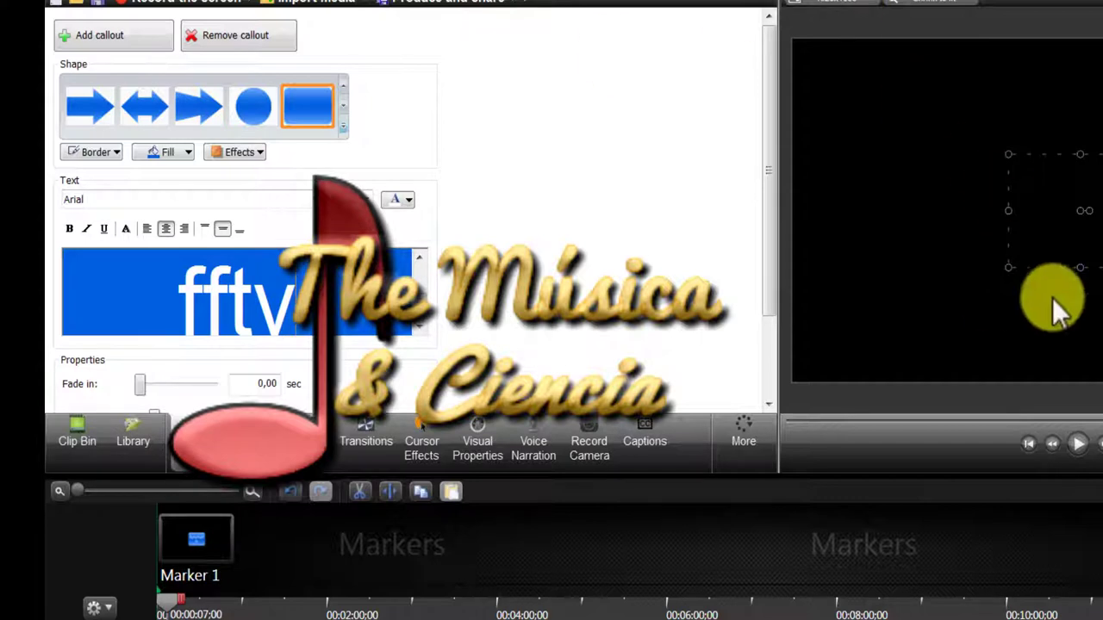
key("BackSpace")
key("BackSpace")
key("BackSpace")
key("BackSpace")
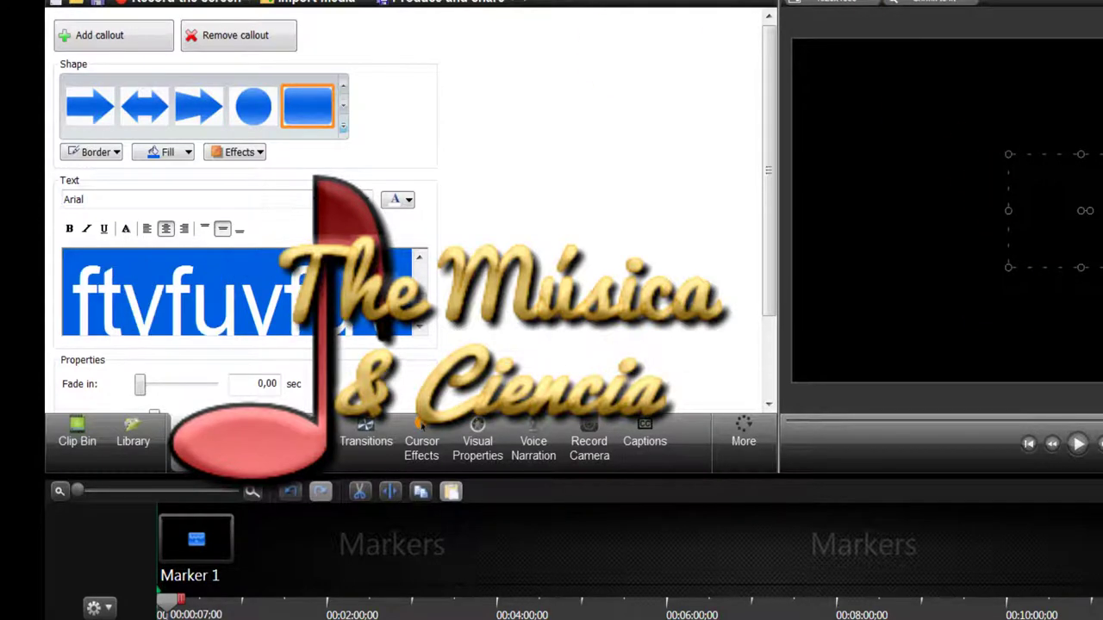
View the text color palette for the rectangle callout and deselect the callout
left_click(398, 199)
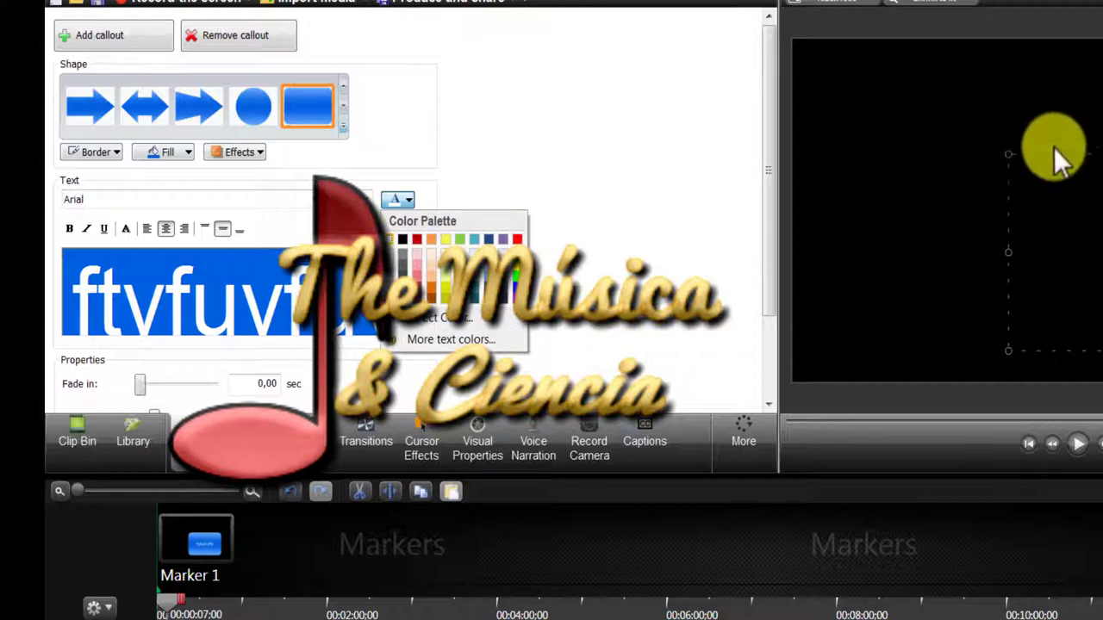
left_click(1054, 153)
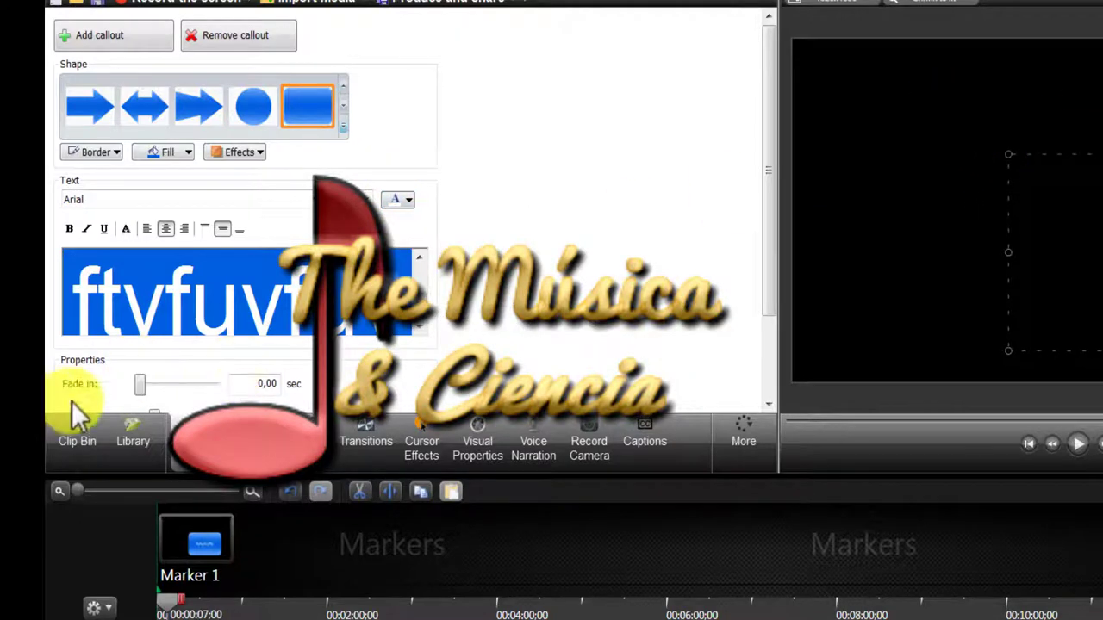
left_click(270, 298)
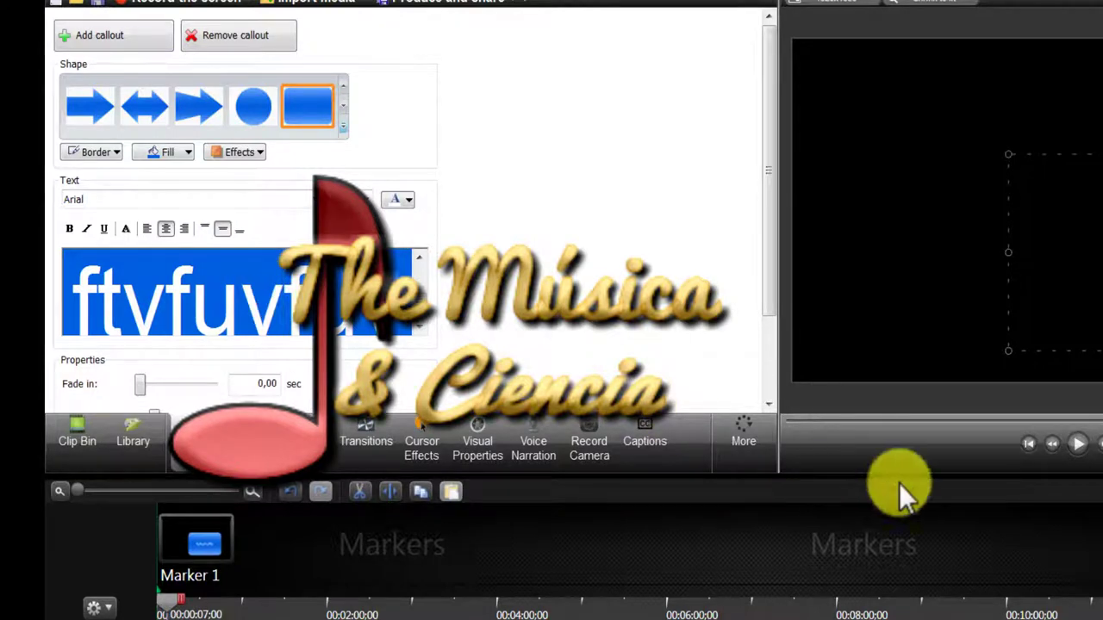
left_click(1068, 165)
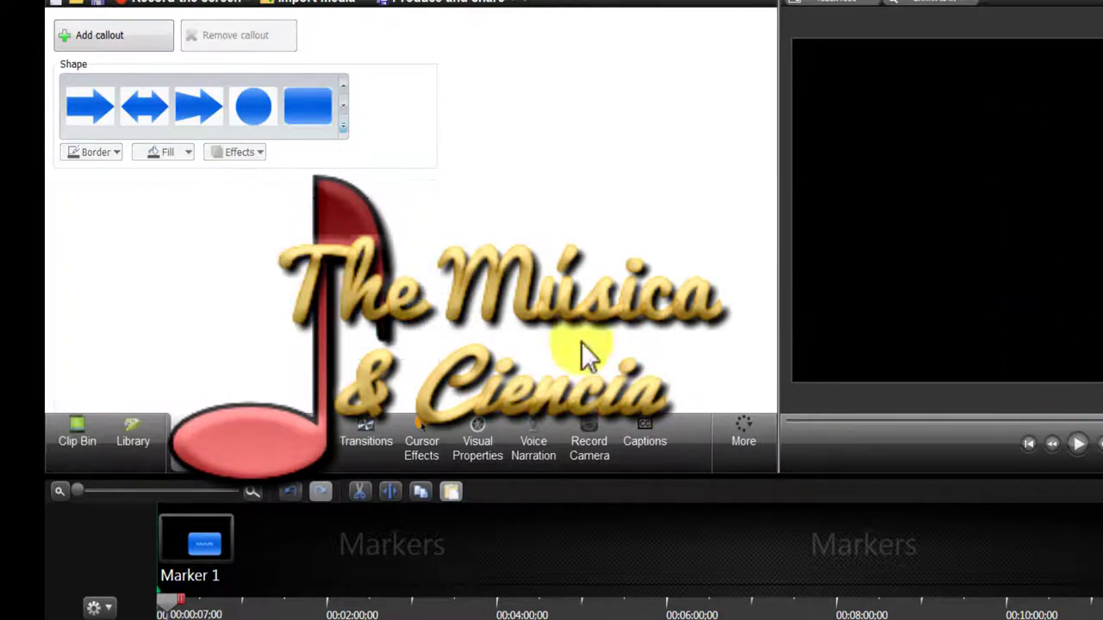
Add a Sketch Motion Perfect Rectangle callout at 0:00:07;00, enlarge it from its upper-left corner, and play back its drawing animation
left_click(342, 129)
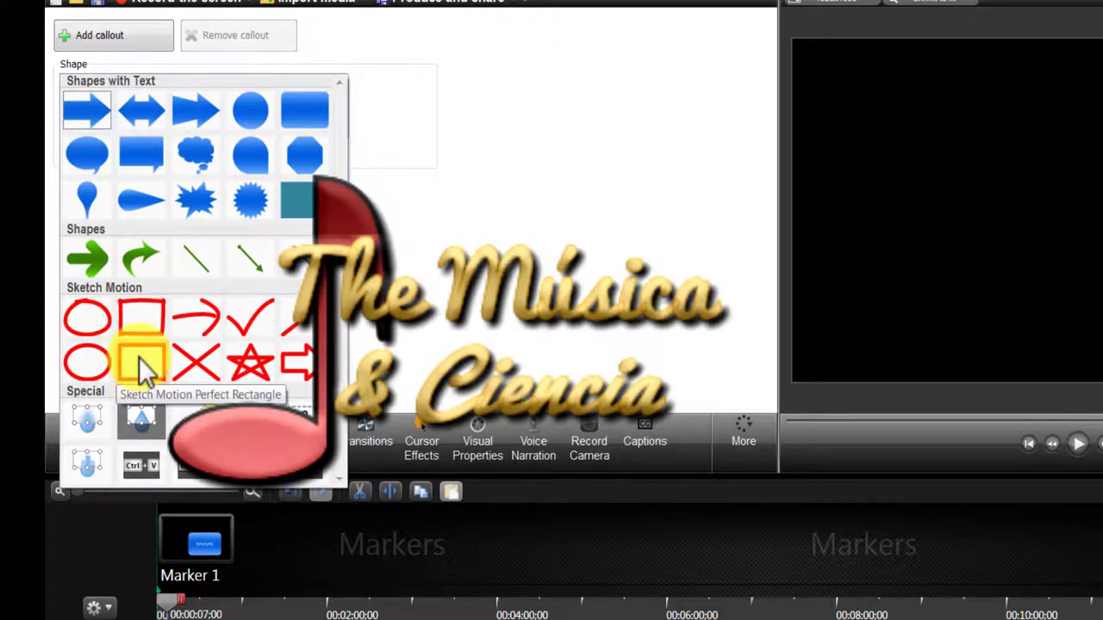
left_click(142, 371)
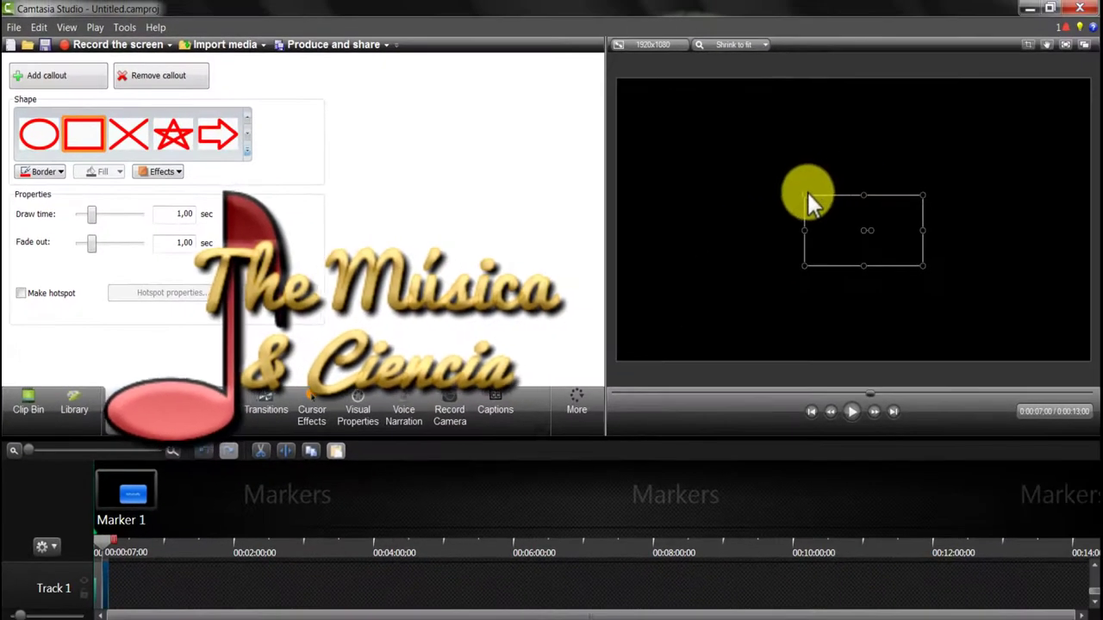
left_click_drag(804, 197, 733, 152)
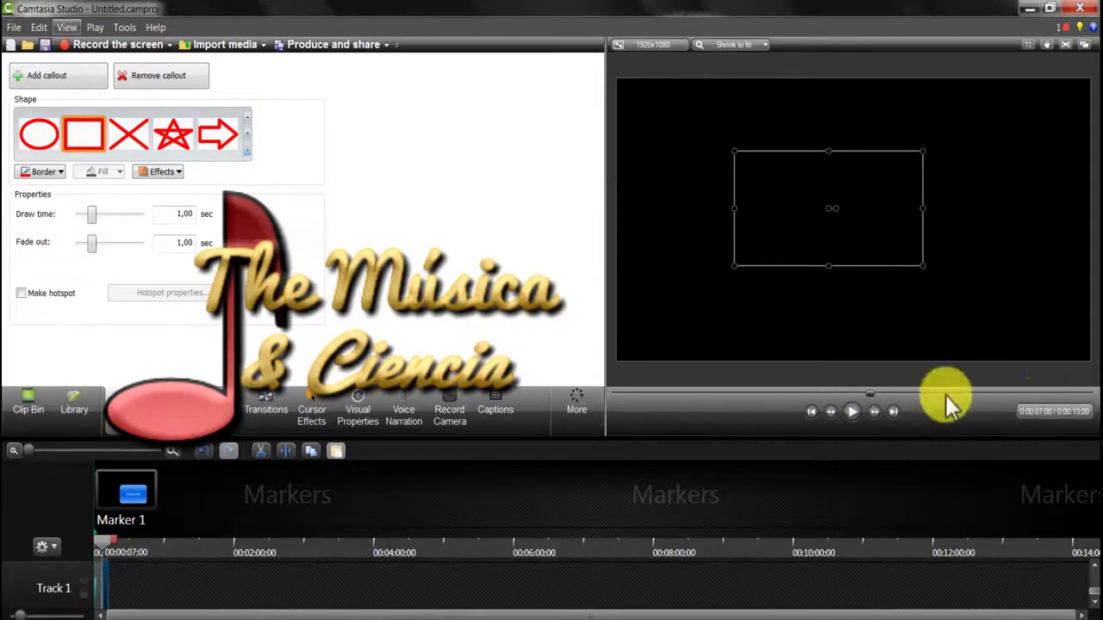
left_click(856, 416)
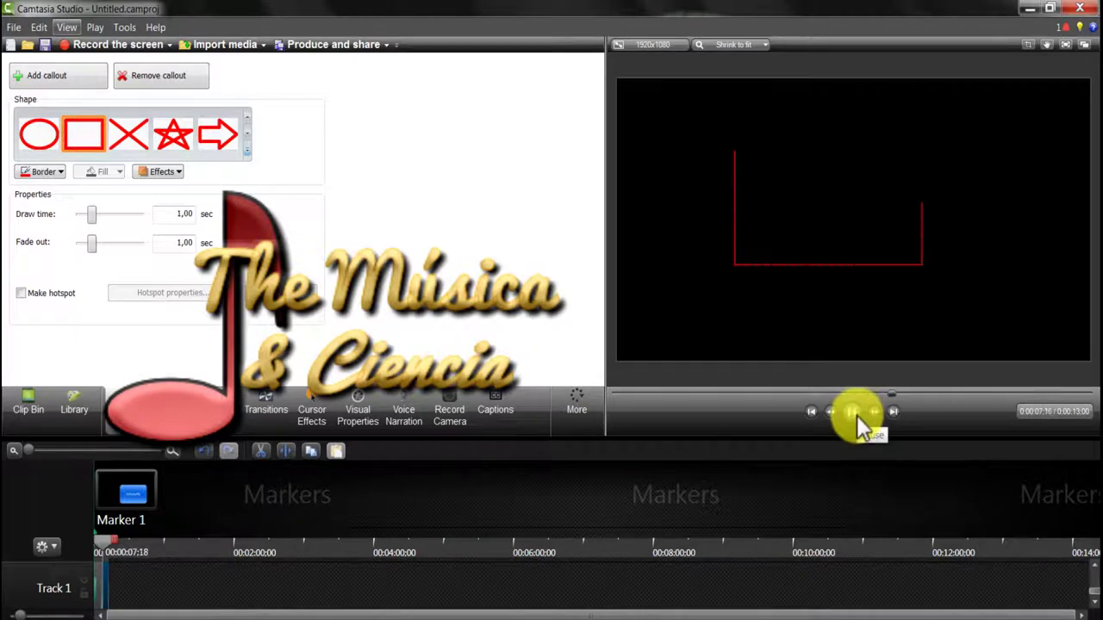
left_click(857, 415)
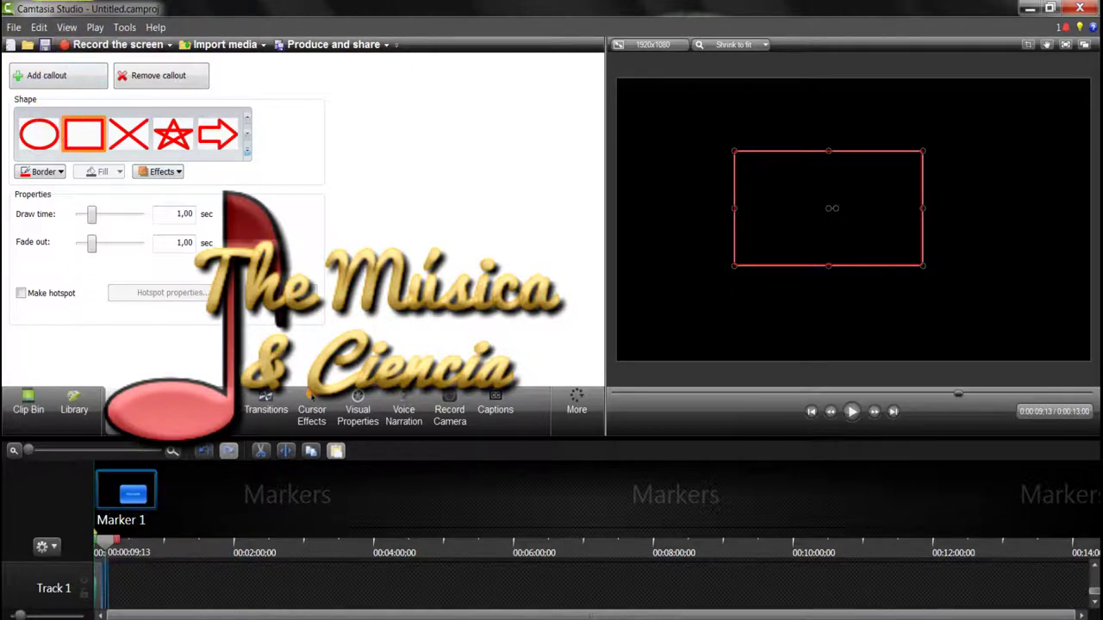
Move Marker 1 forward along the timeline and look over the gallery of callout shapes
mouse_move(138, 483)
left_mouse_down()
mouse_move(123, 592)
mouse_move(217, 606)
mouse_move(193, 603)
mouse_move(161, 542)
left_mouse_up()
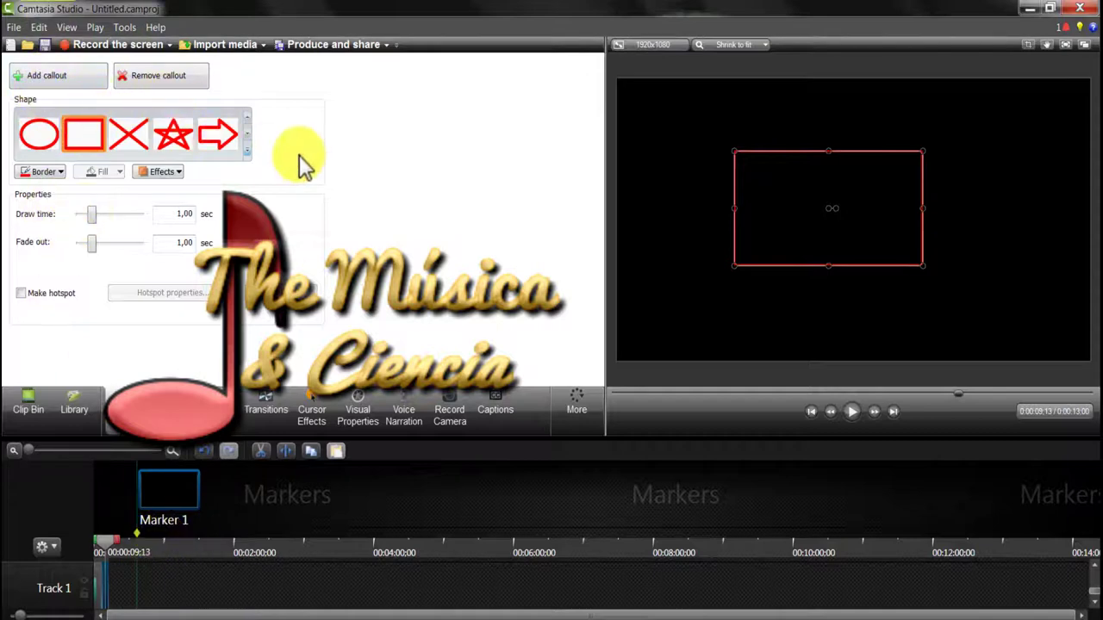
left_click(246, 152)
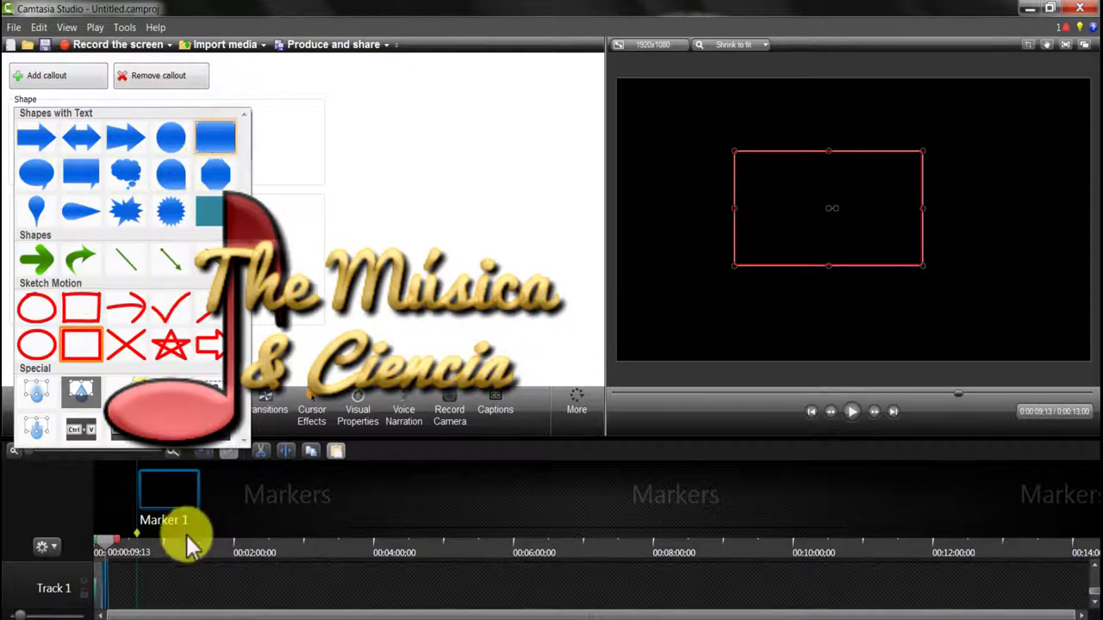
left_click(164, 599)
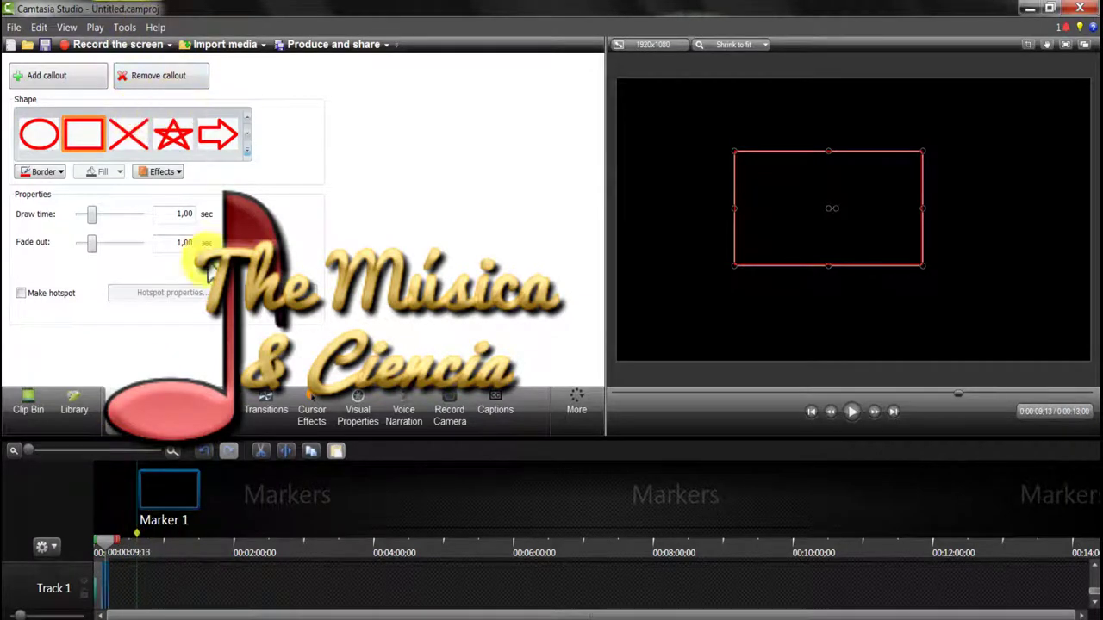
Resize the Zoom-n-Pan rectangle to zoom the canvas to a scale of about 494 %, keeping the aspect ratio
left_click(185, 405)
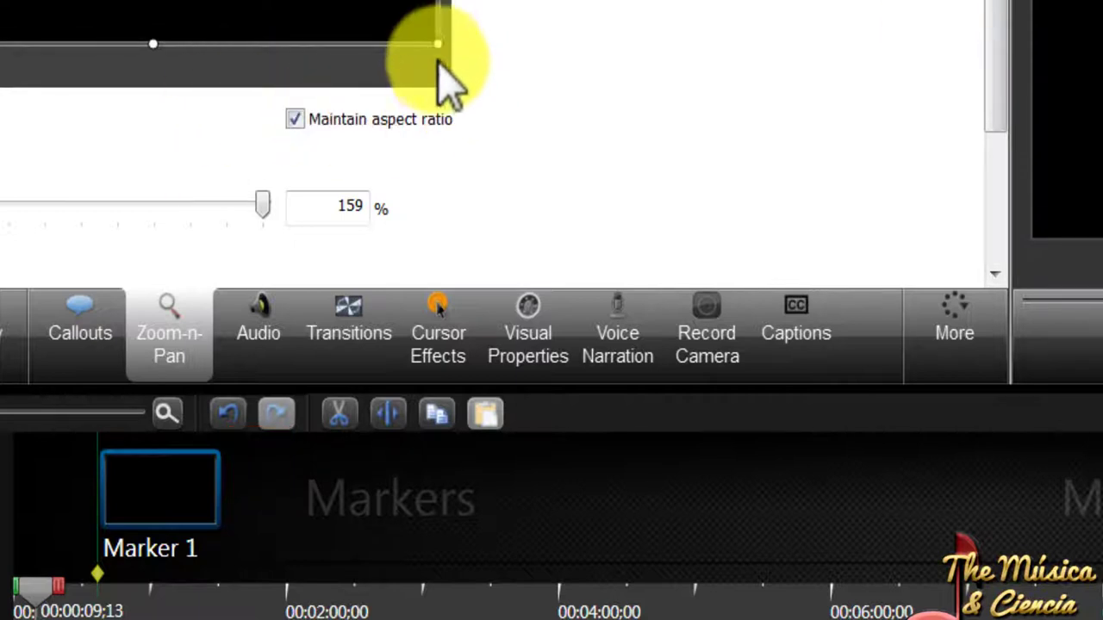
left_click_drag(438, 44, 199, 0)
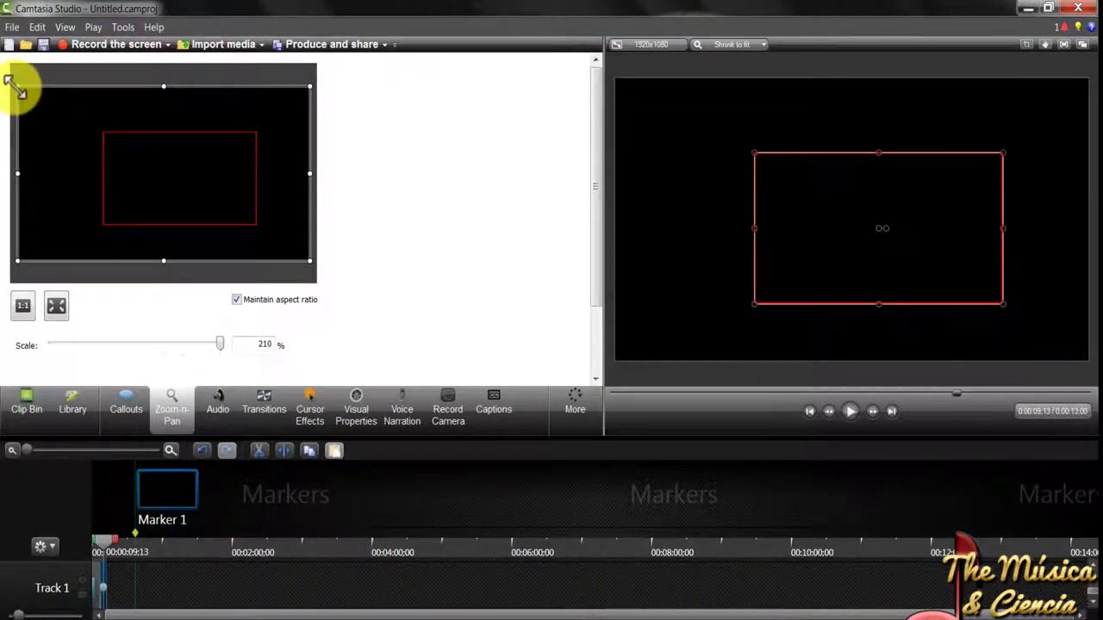
left_click_drag(15, 86, 84, 125)
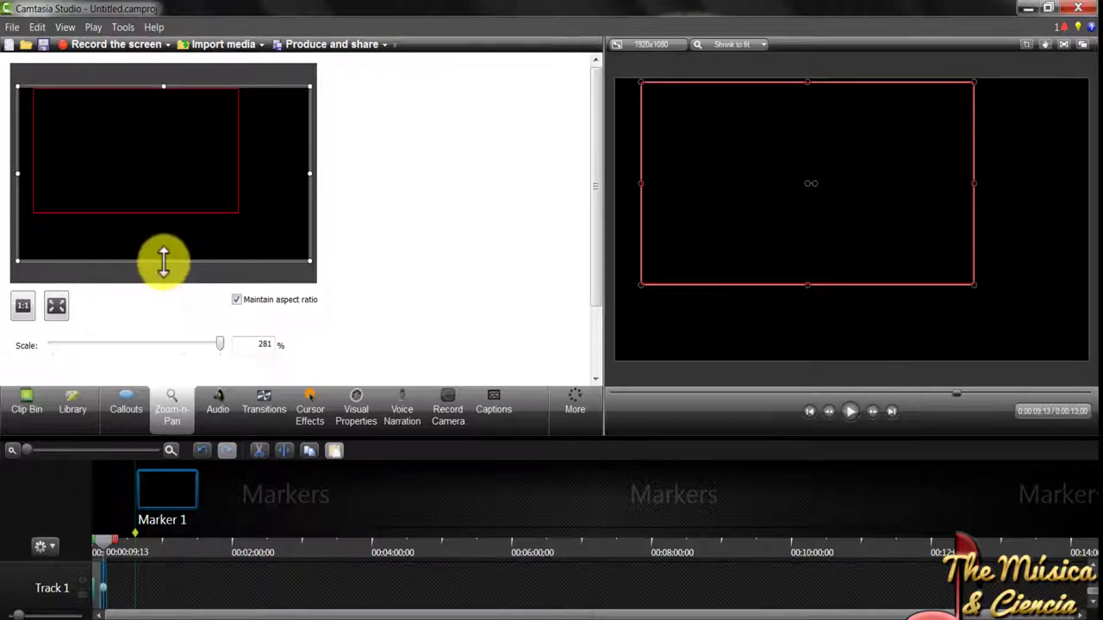
left_click_drag(164, 263, 155, 188)
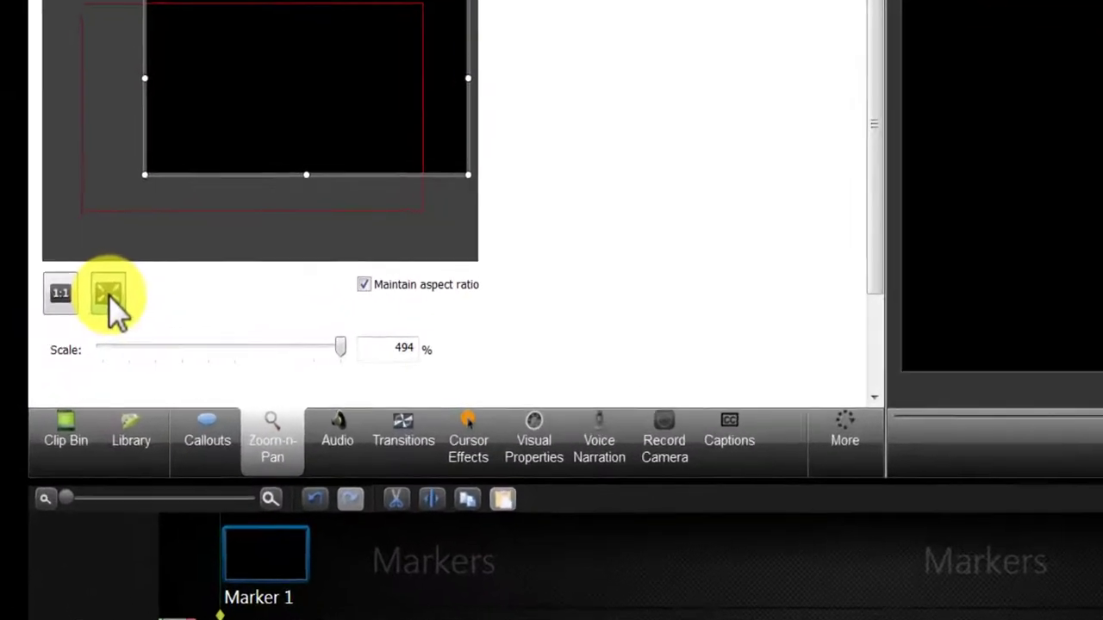
Try a Zoom-n-Pan scale of about 601 % by shrinking the zoom rectangle, and fit the rectangle back to the entire canvas
left_click(56, 307)
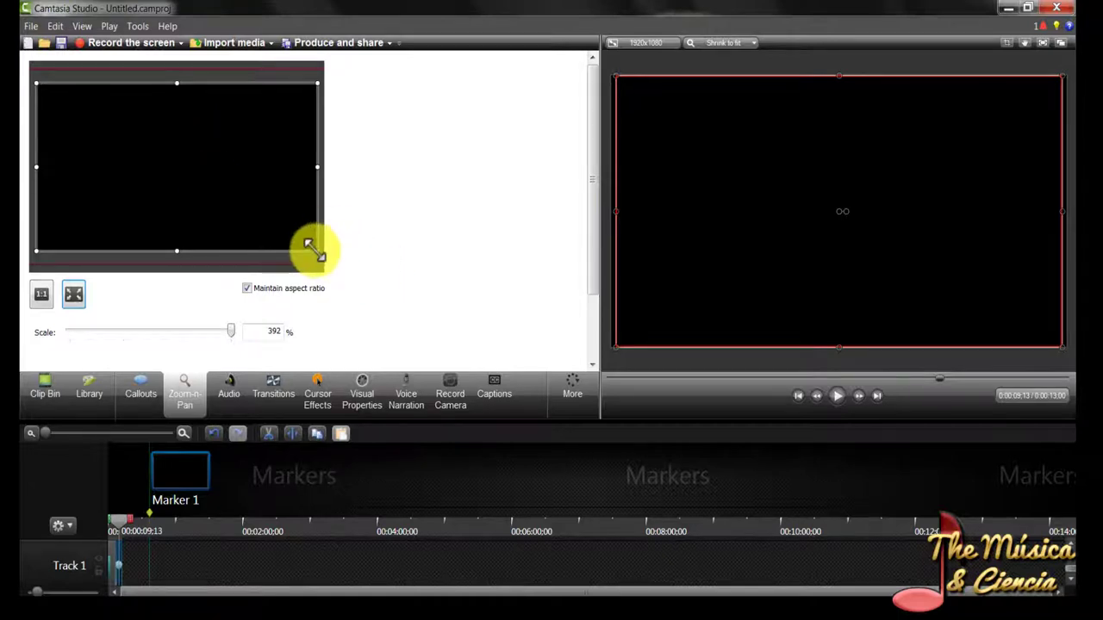
left_click_drag(315, 249, 216, 189)
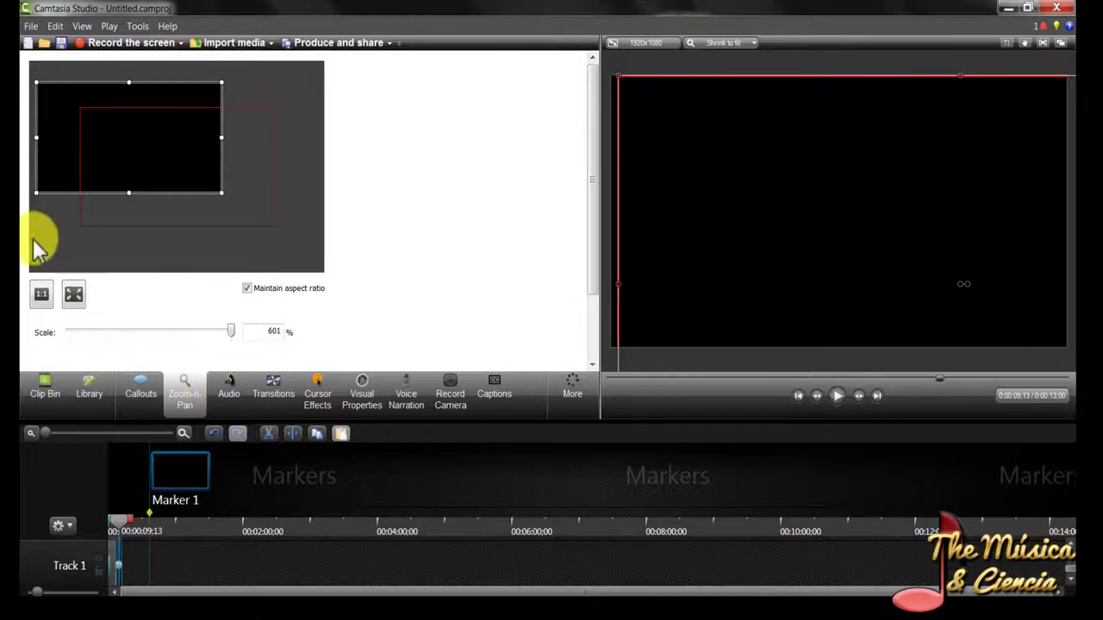
left_click(74, 296)
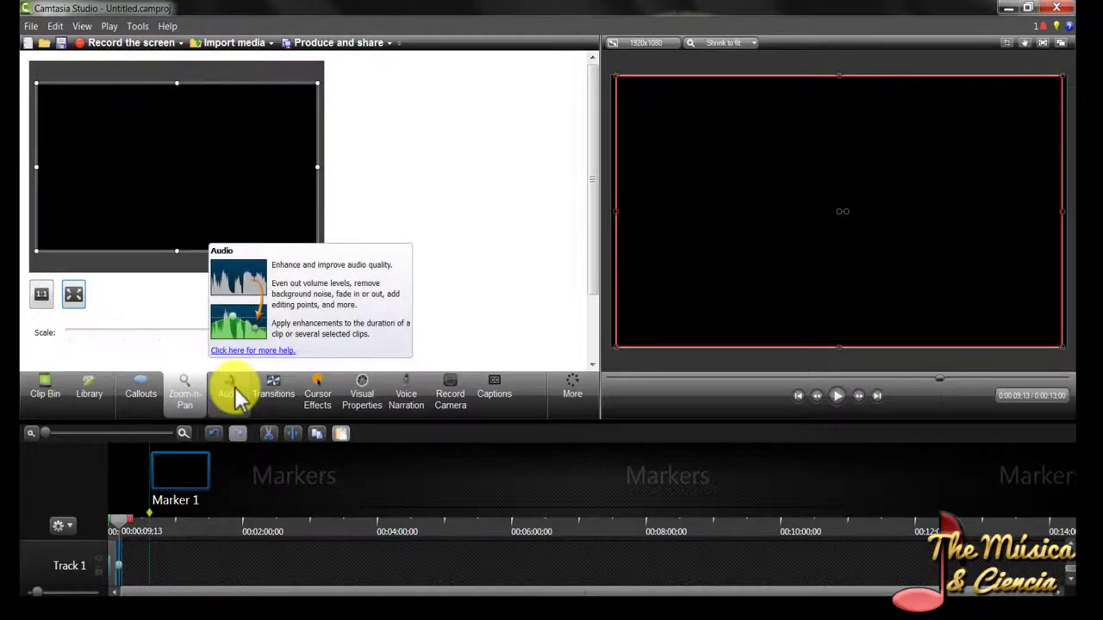
View the audio options and look through the transitions gallery, selecting Cube rotate, Dissolve and Ripple as examples
left_click(229, 386)
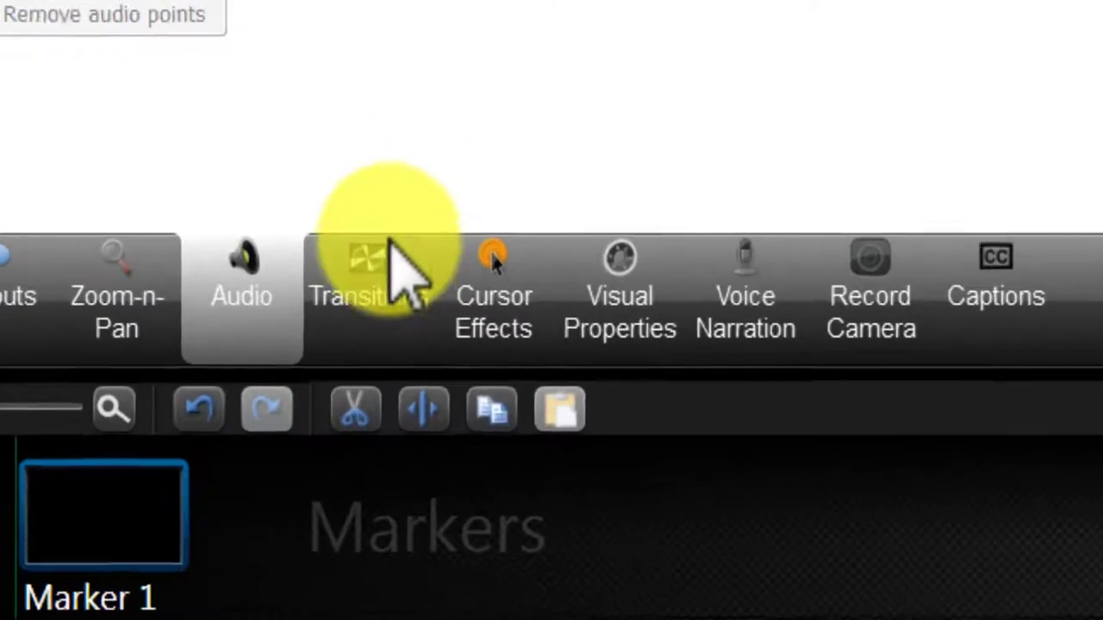
left_click(474, 380)
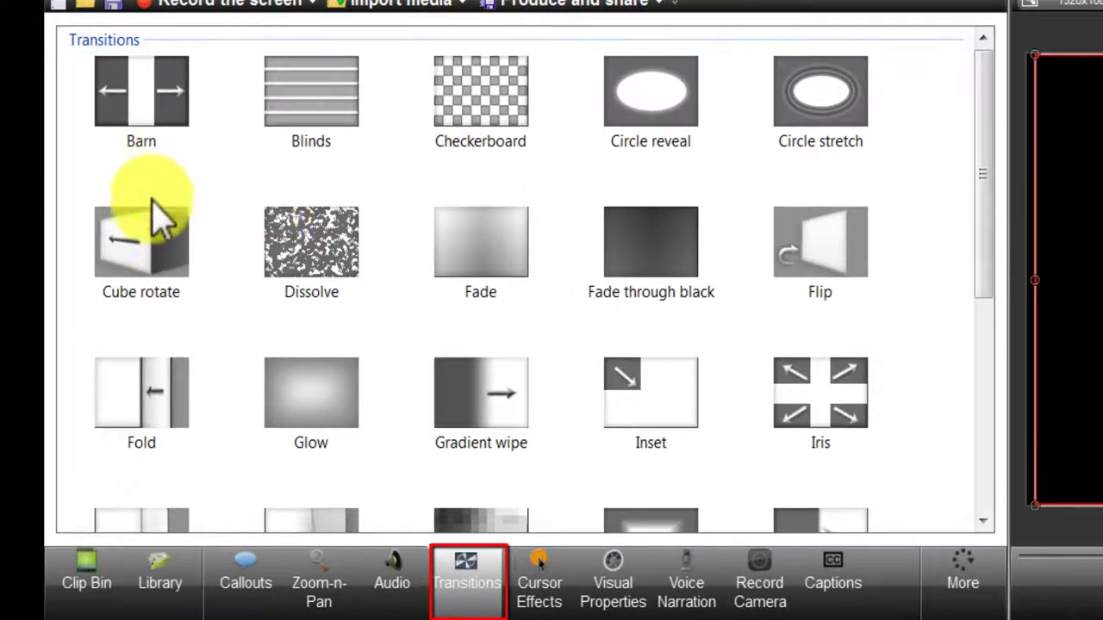
left_click(153, 257)
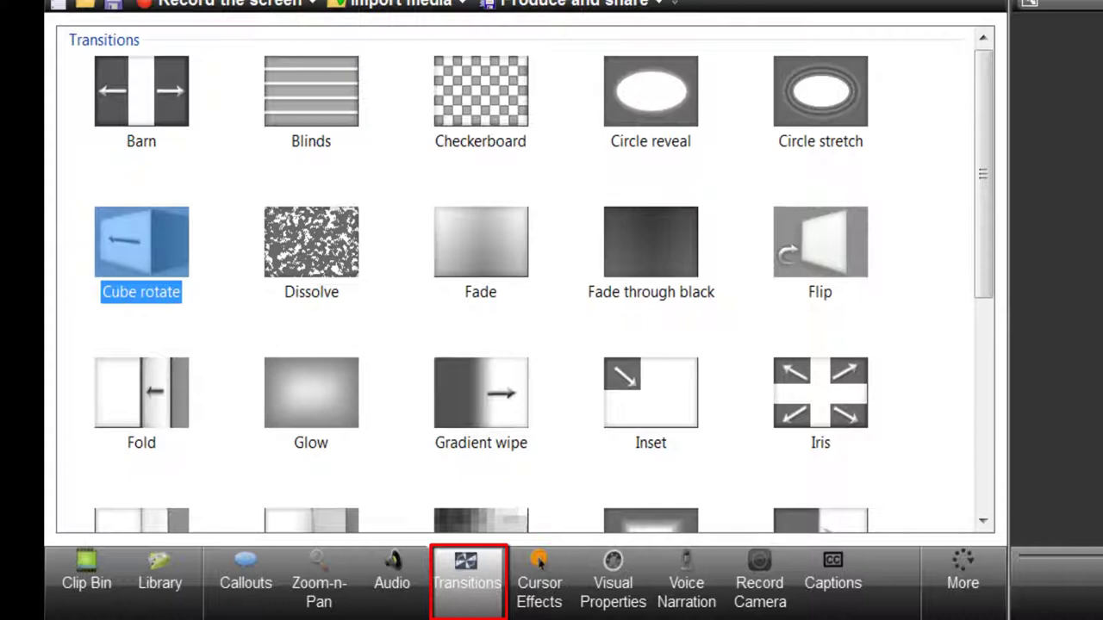
left_click(331, 241)
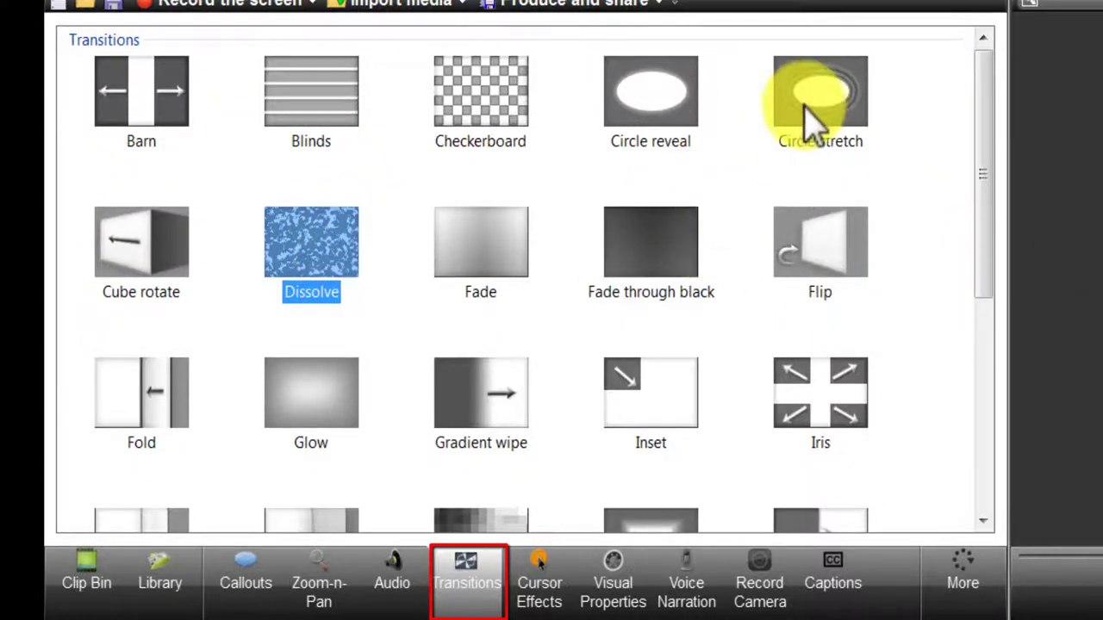
scroll(664, 340, "down", 5)
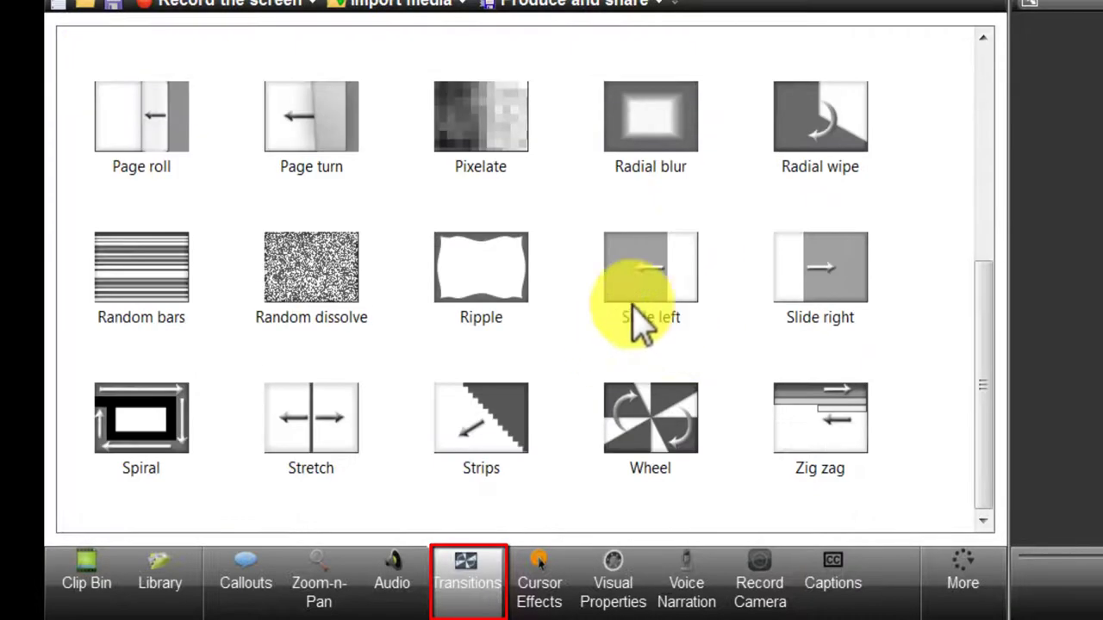
left_click(492, 275)
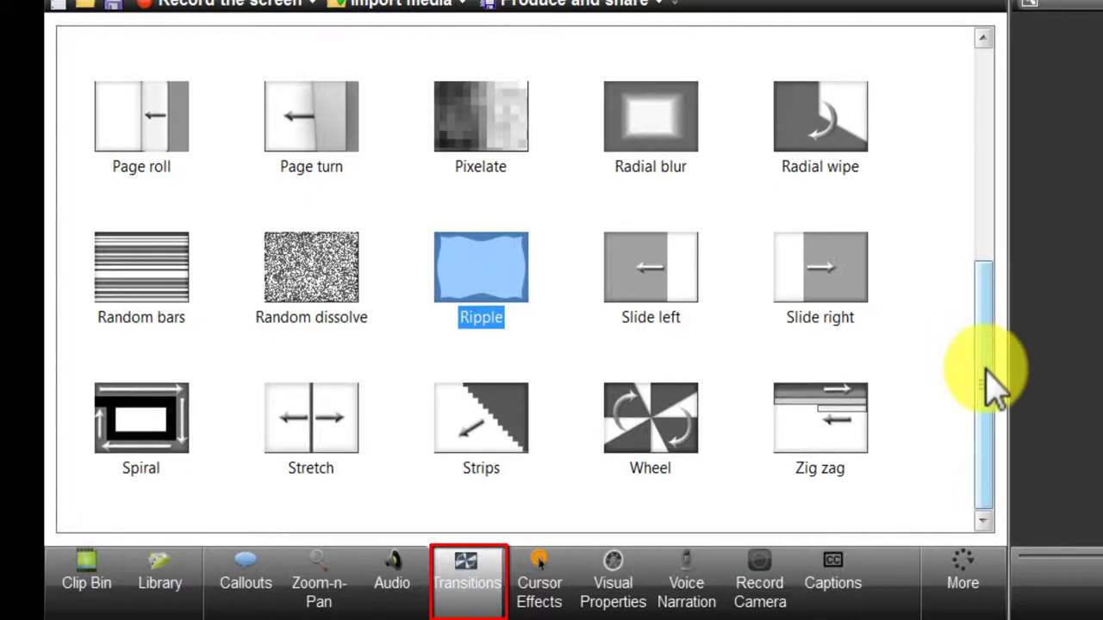
left_click_drag(981, 362, 1002, 144)
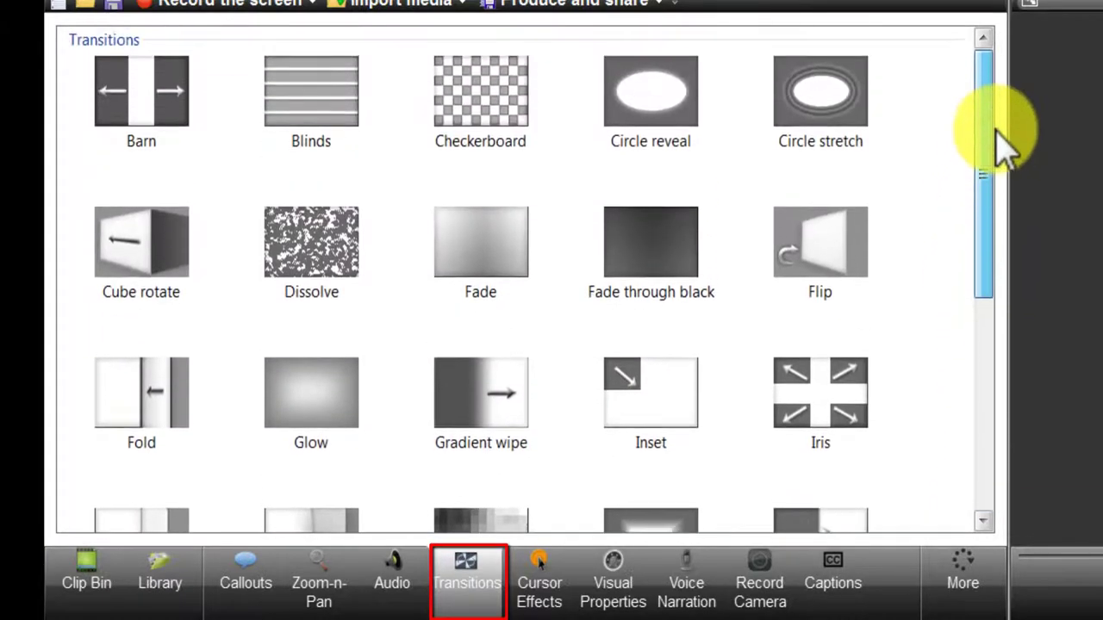
Point out the Flip, Circle reveal and Pixelate transitions by selecting each one in the transitions gallery
left_click(826, 274)
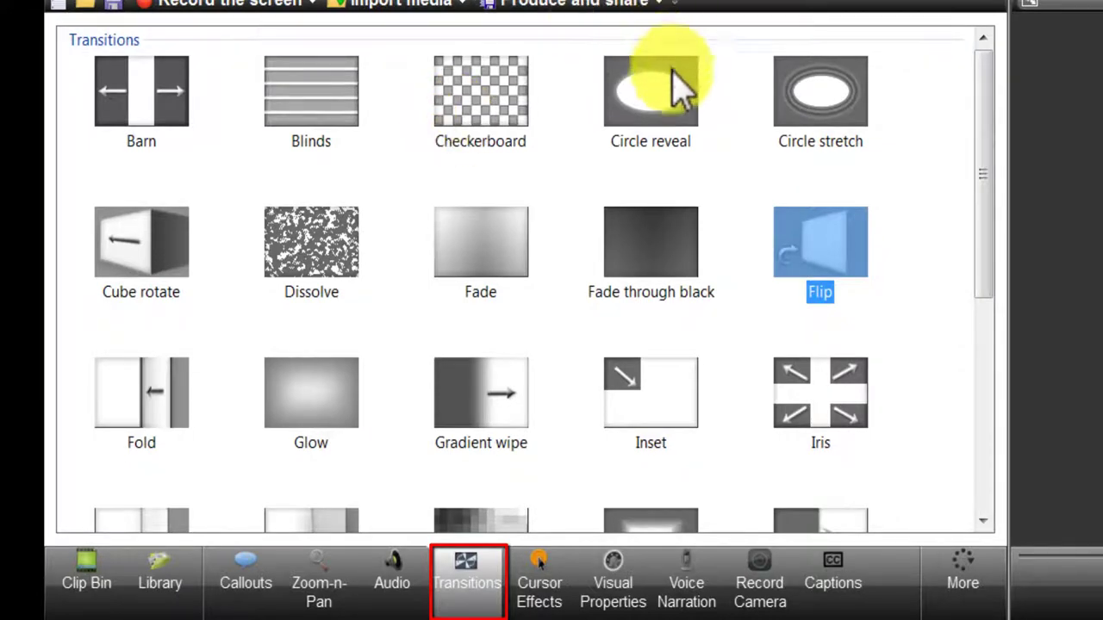
left_click(666, 105)
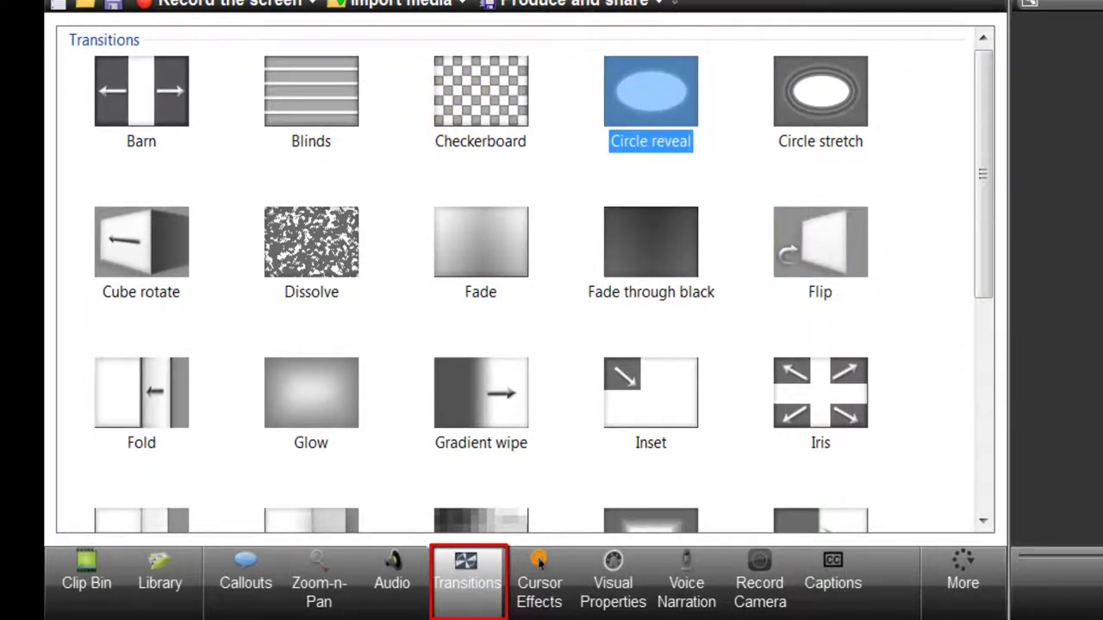
scroll(995, 105, "down", 1)
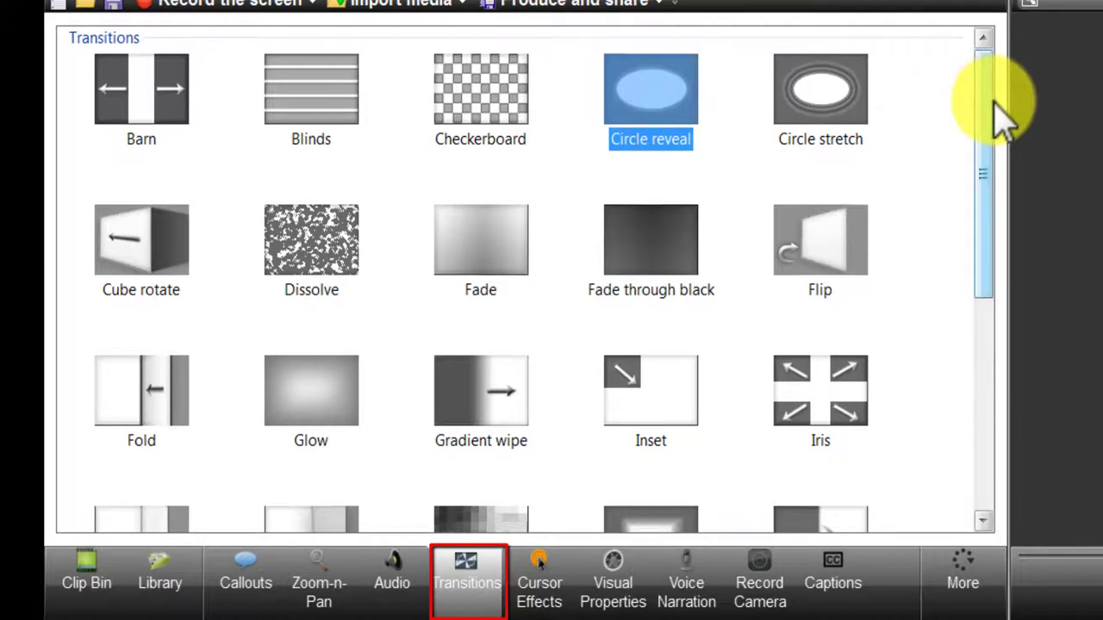
left_click_drag(994, 101, 999, 352)
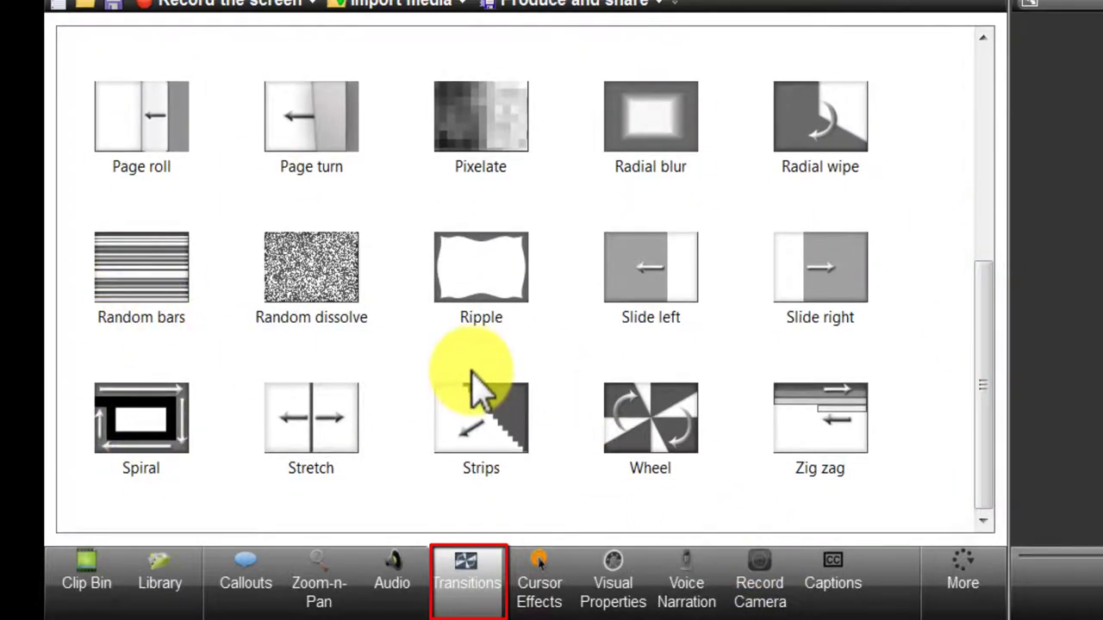
left_click(498, 148)
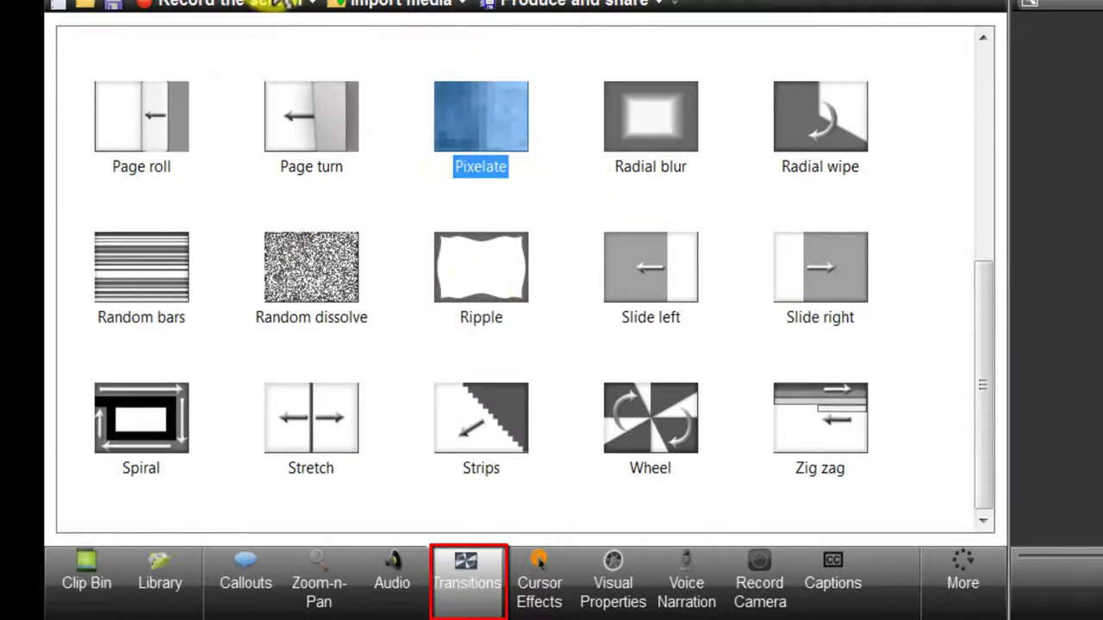
left_click(475, 140)
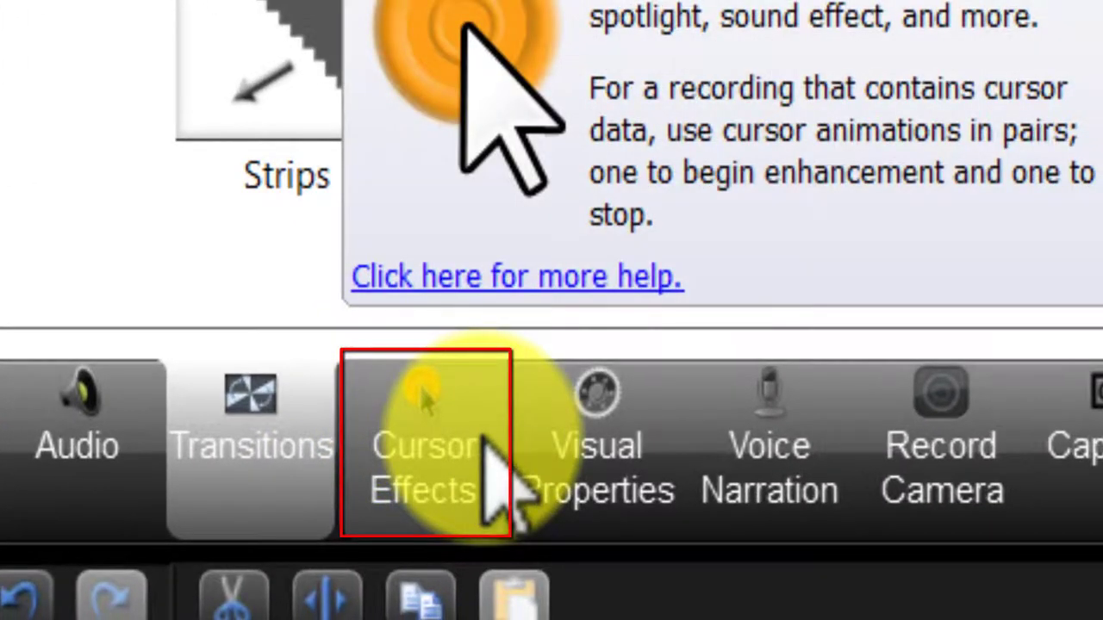
Display the Cursor Effects options for the project
left_click(484, 440)
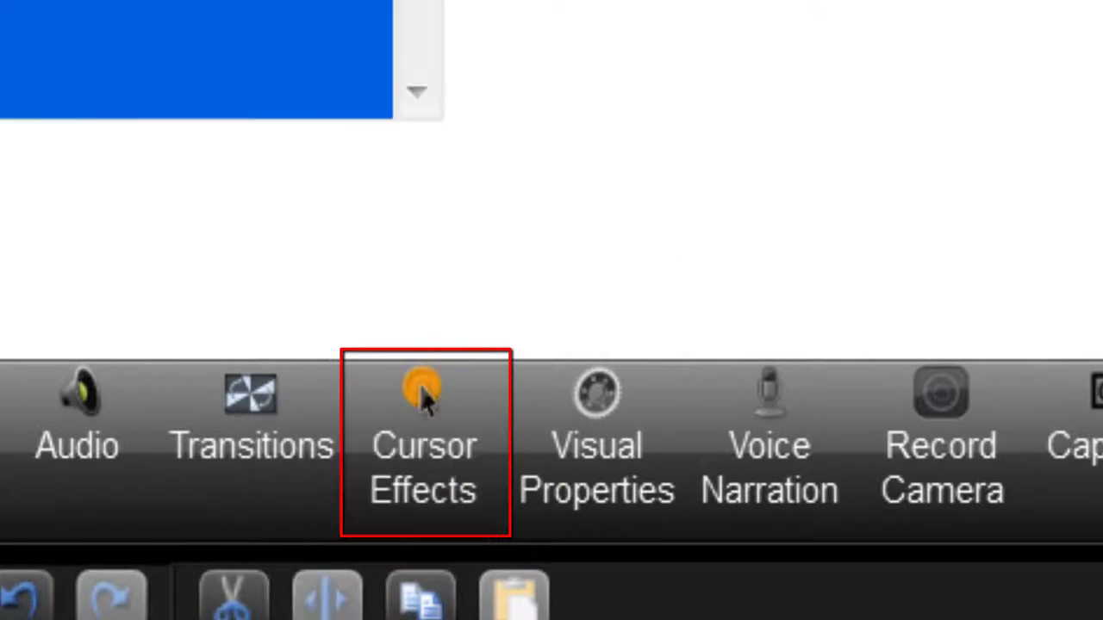
left_click(418, 456)
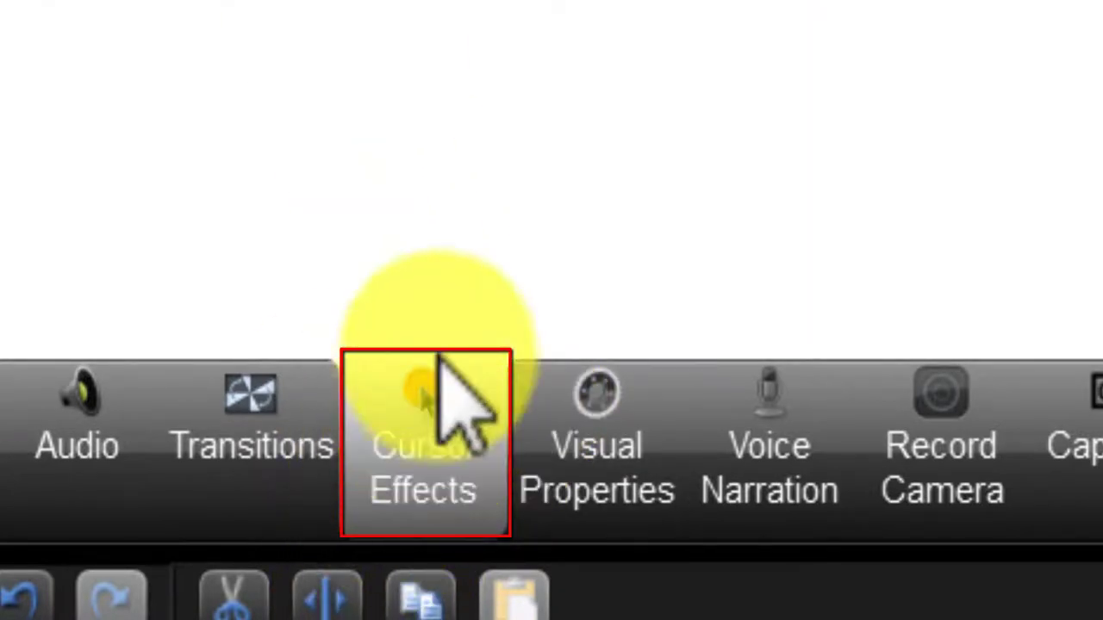
left_click(423, 396)
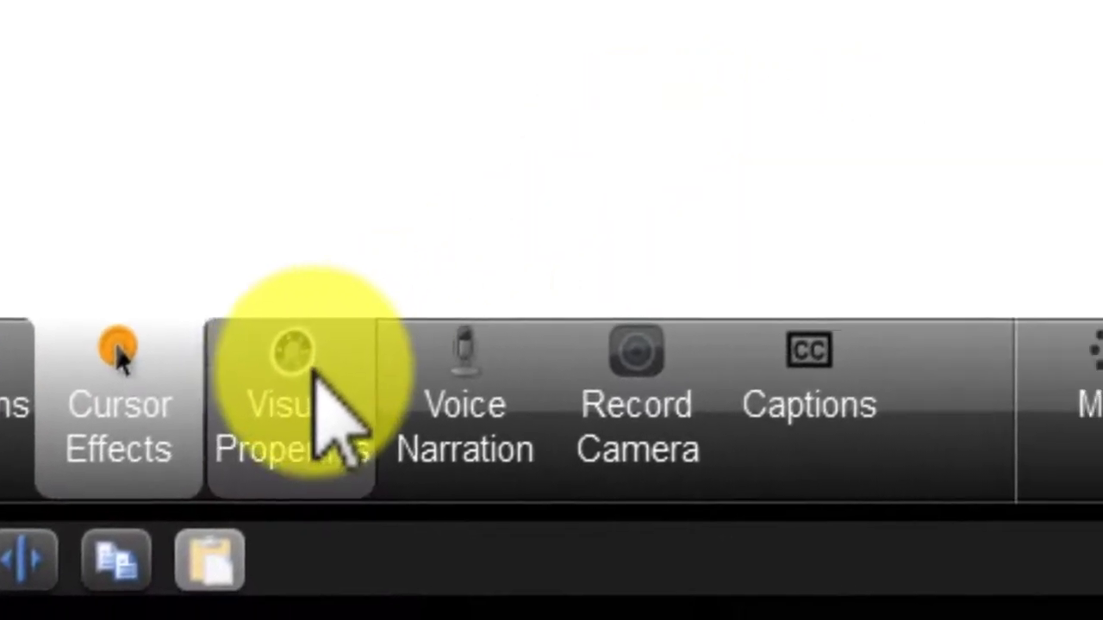
Examine the Visual Properties settings, from scale, opacity, position and rotation down to drop shadow, colorize, border and remove a color
left_click(316, 376)
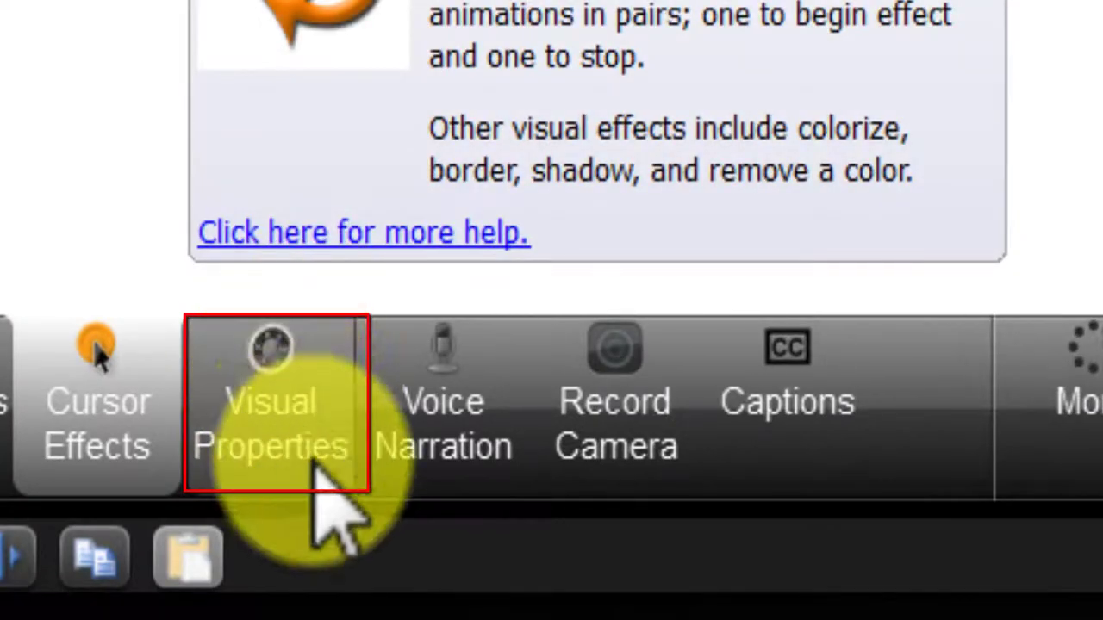
left_click(294, 369)
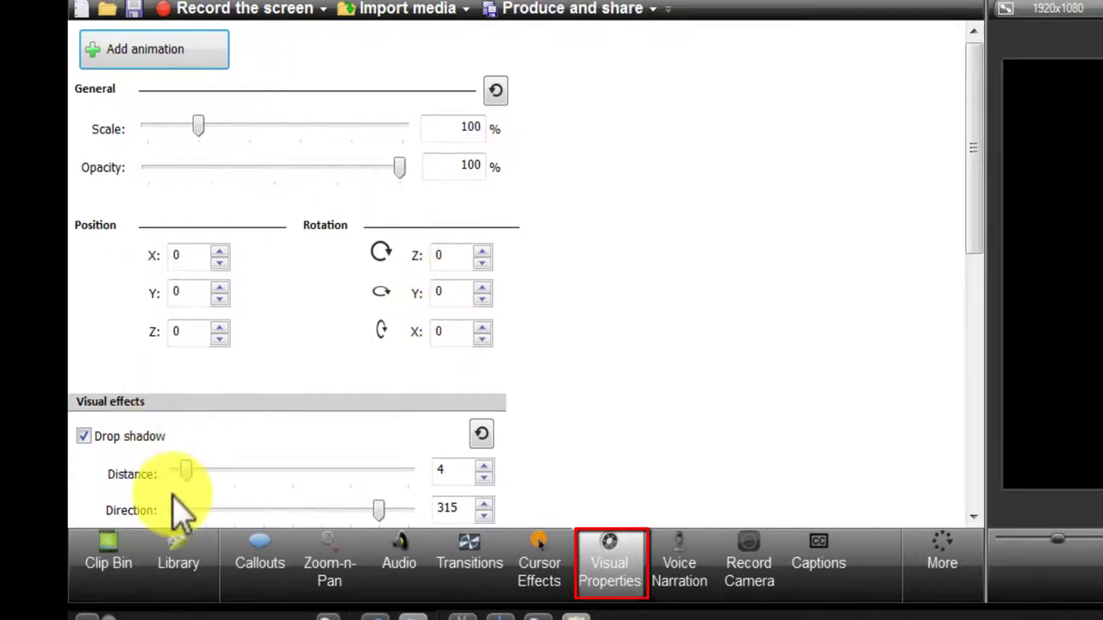
scroll(199, 435, "down", 1)
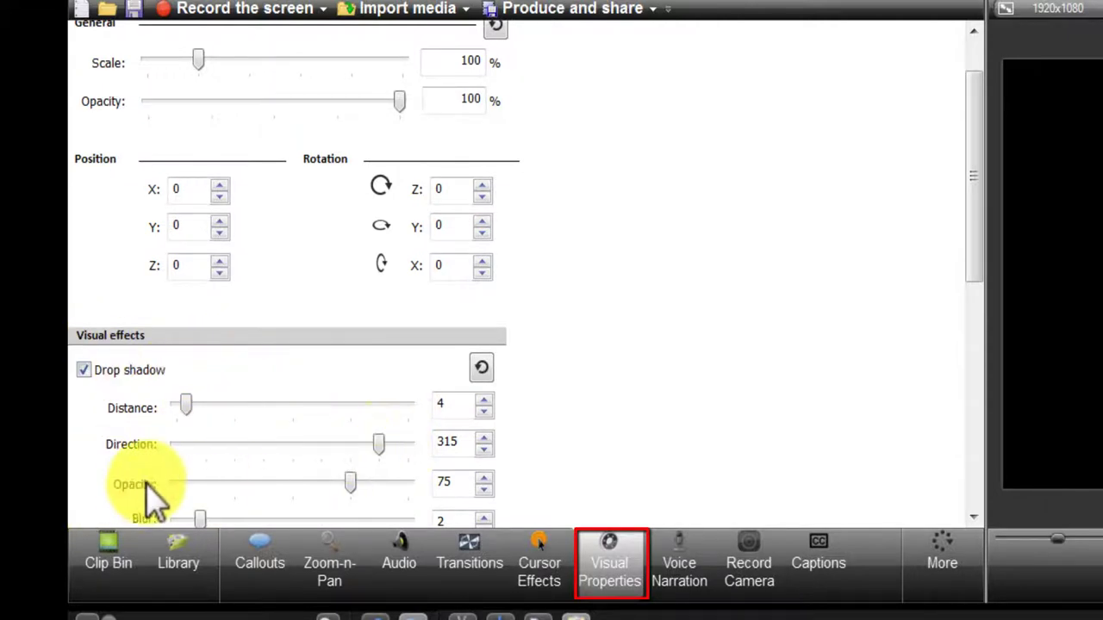
scroll(275, 431, "down", 1)
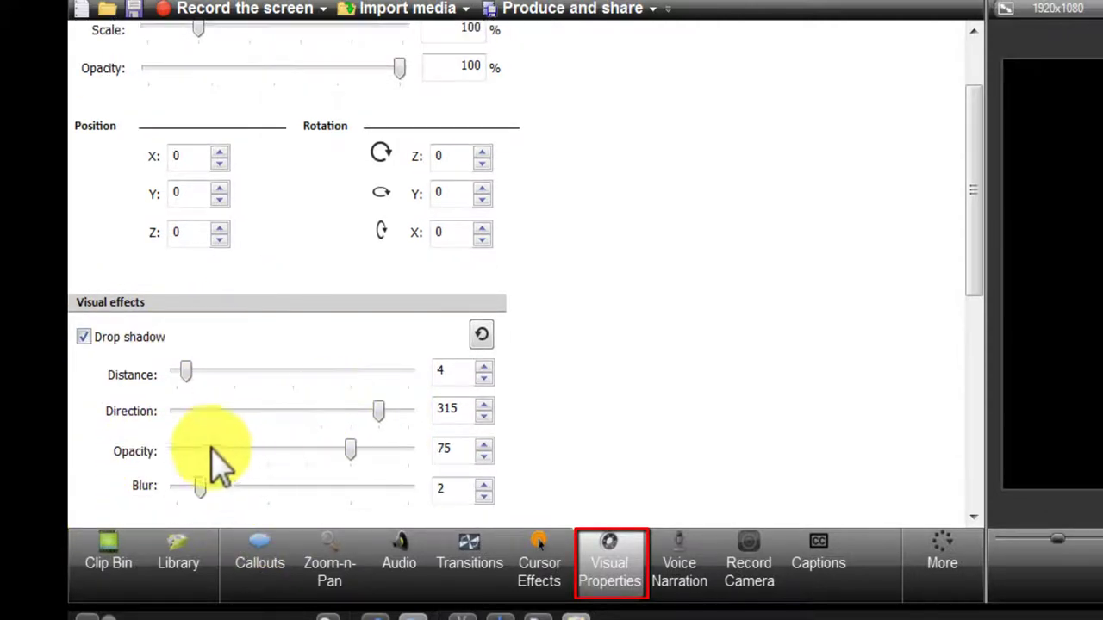
scroll(275, 443, "down", 5)
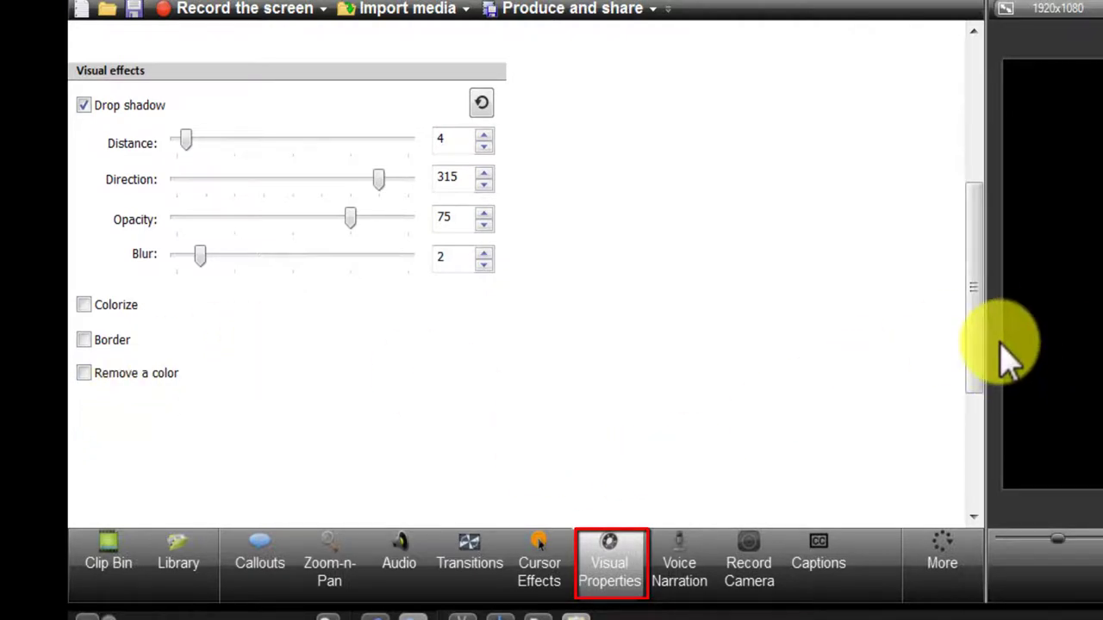
scroll(644, 380, "up", 5)
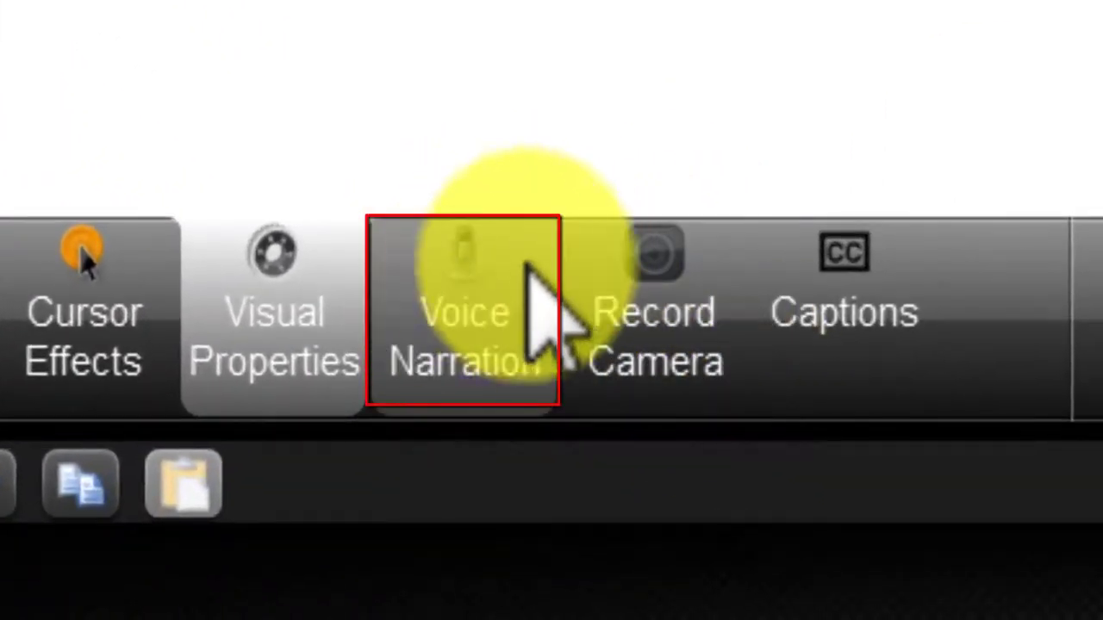
View the Voice Narration, Record Camera and Captions options one after another
left_click(474, 293)
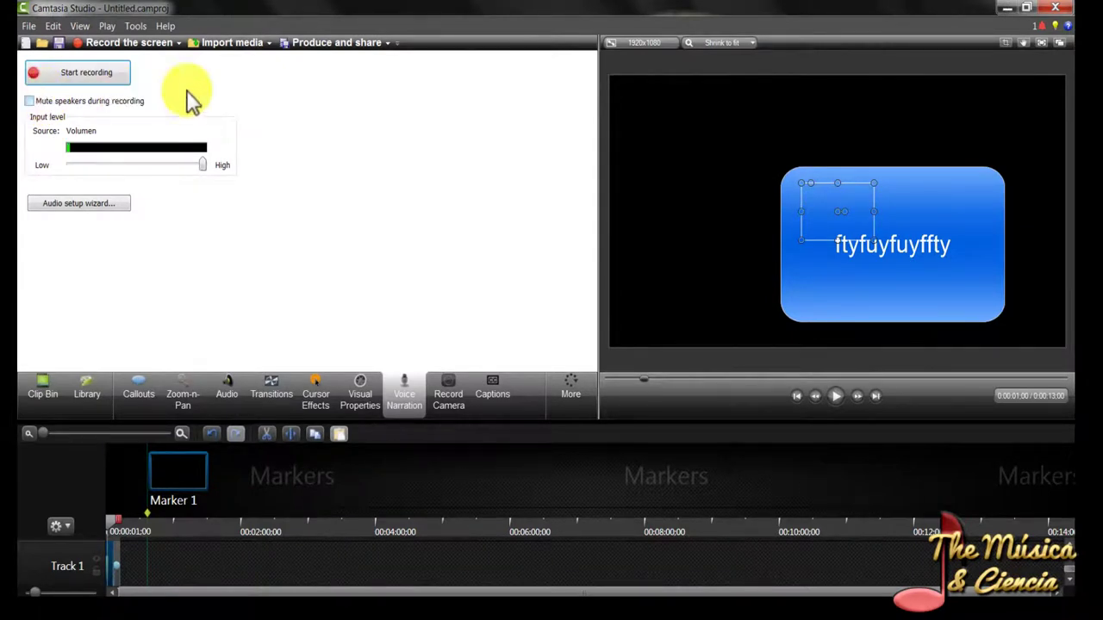
left_click(455, 394)
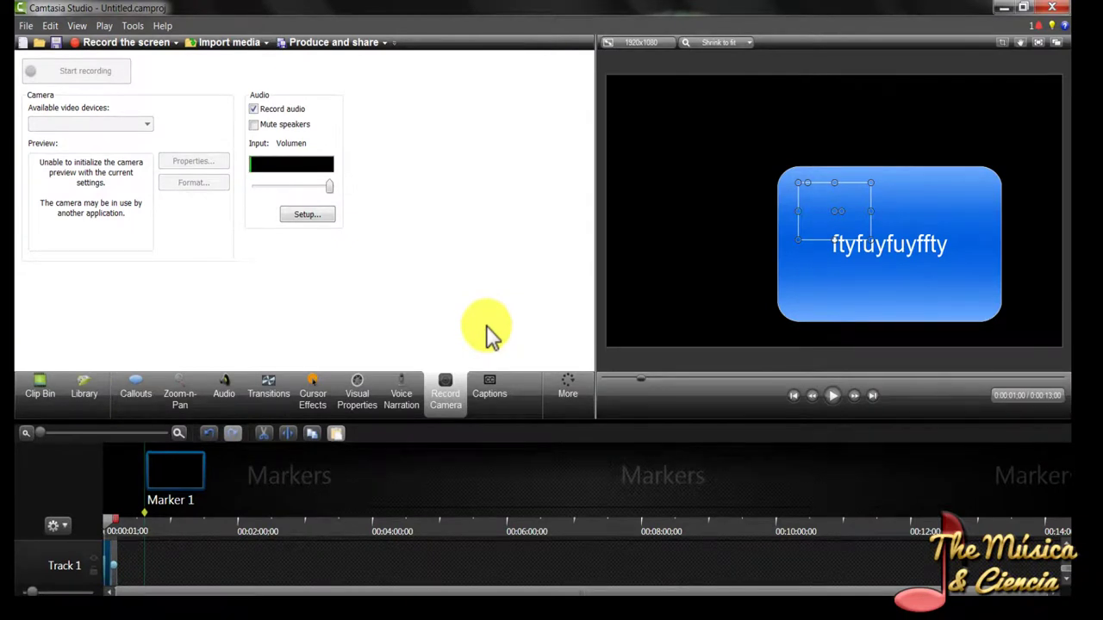
left_click(488, 388)
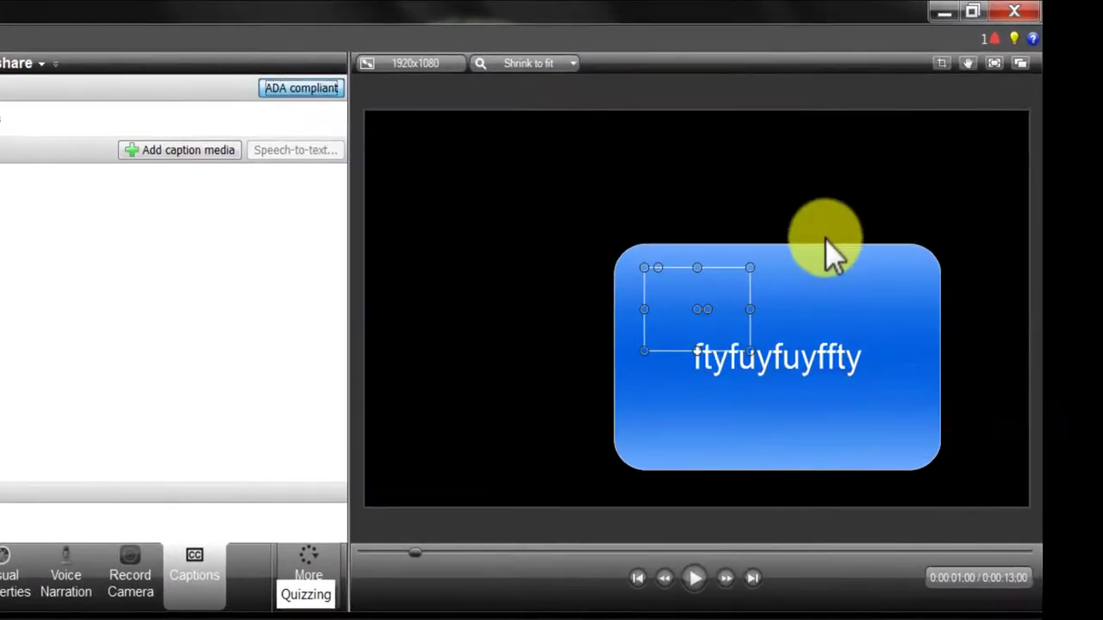
Select the large blue text callout on the canvas and move it to the canvas's upper-left corner
left_click(817, 246)
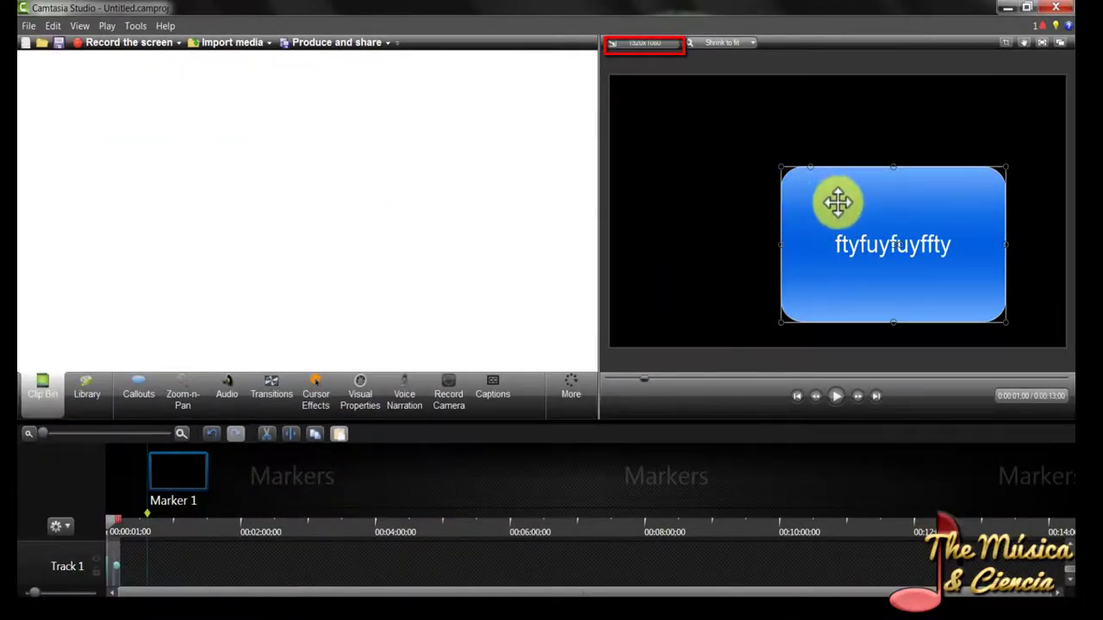
left_click_drag(862, 204, 695, 111)
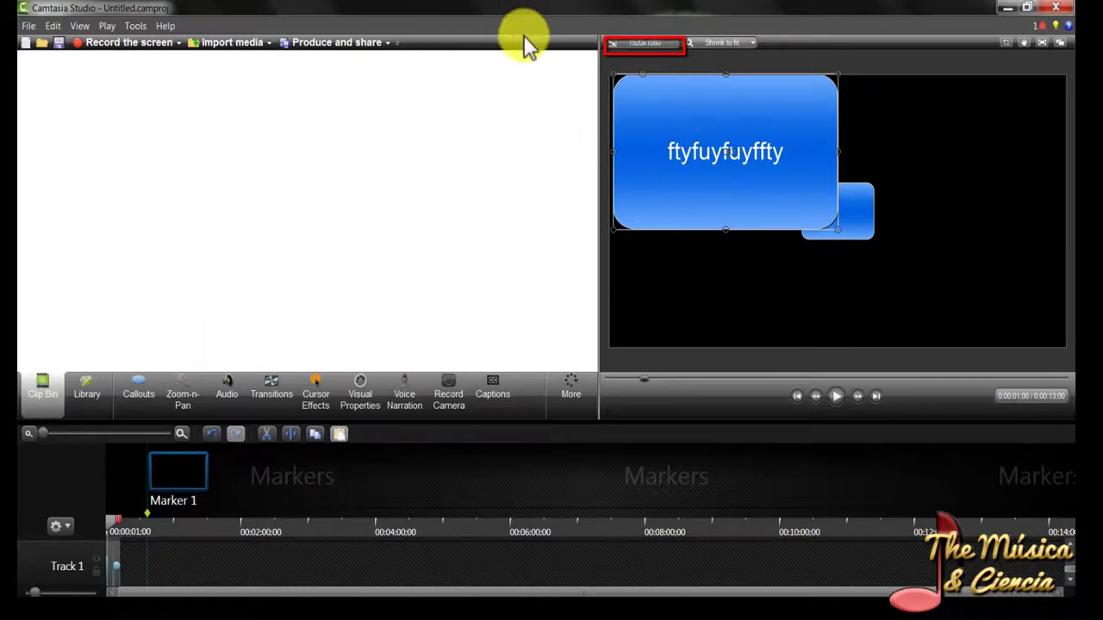
Try editing dimensions of 480x356 for the video and return them to 1080p HD (1920x1080)
left_click(637, 43)
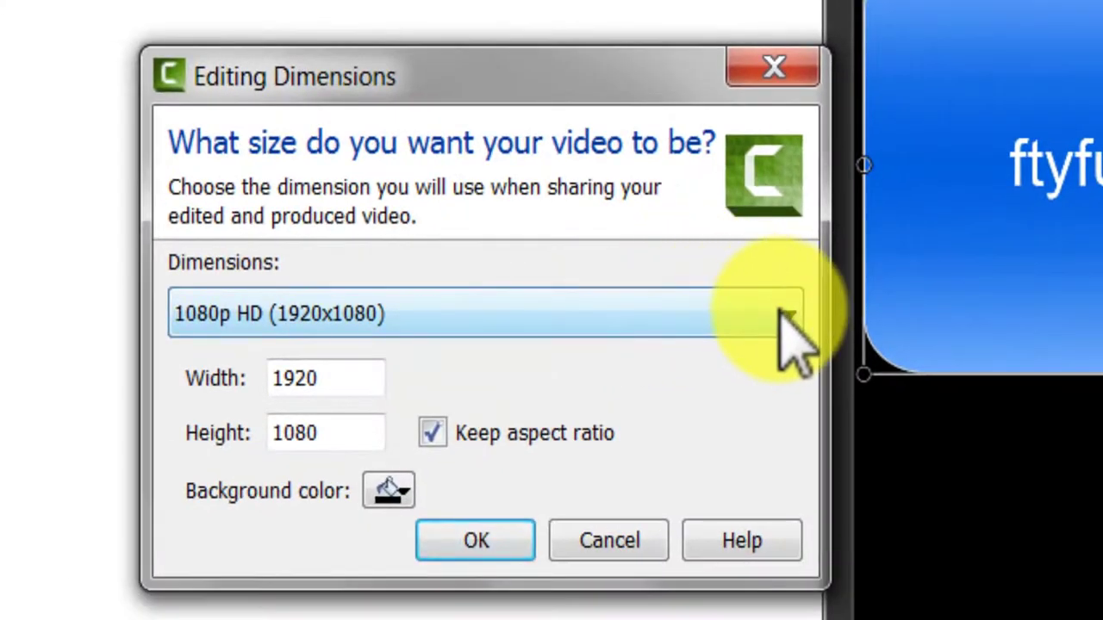
left_click(780, 312)
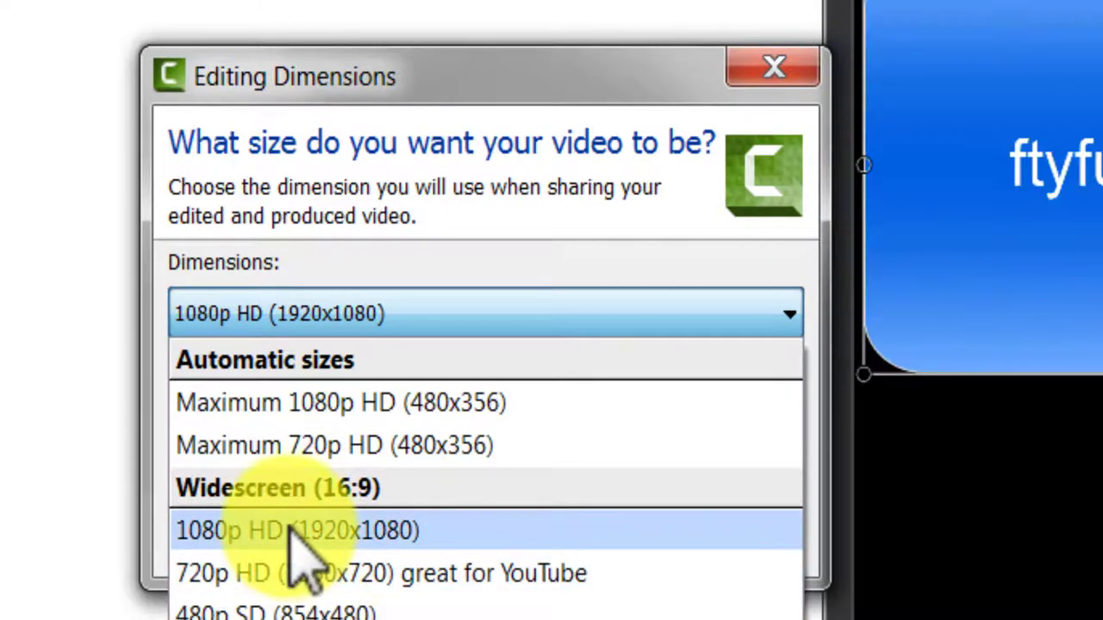
left_click(640, 59)
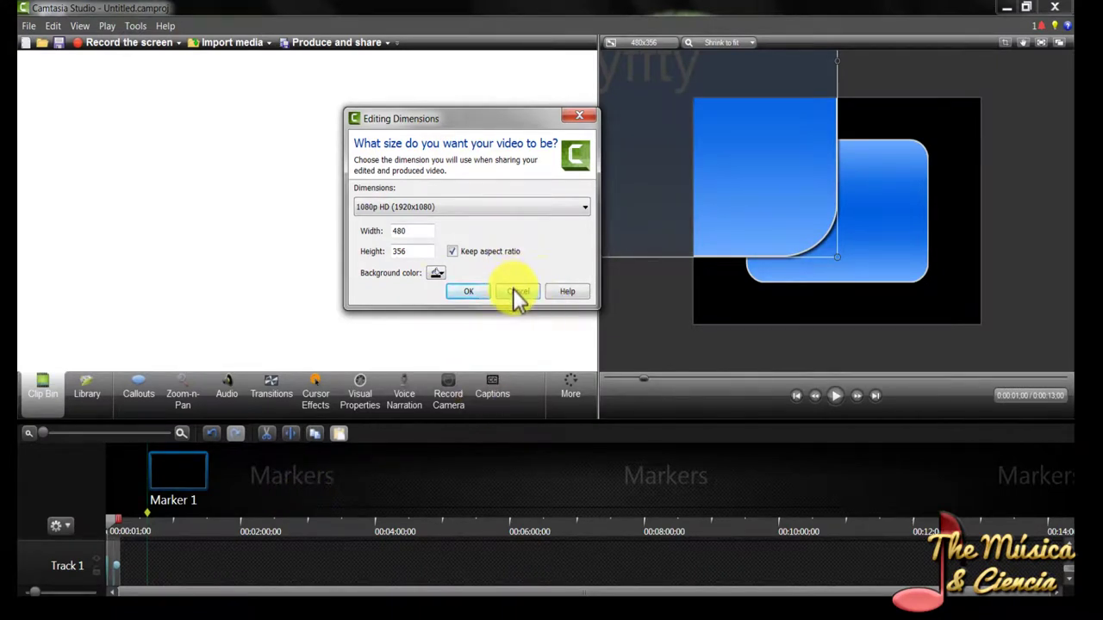
left_click(487, 291)
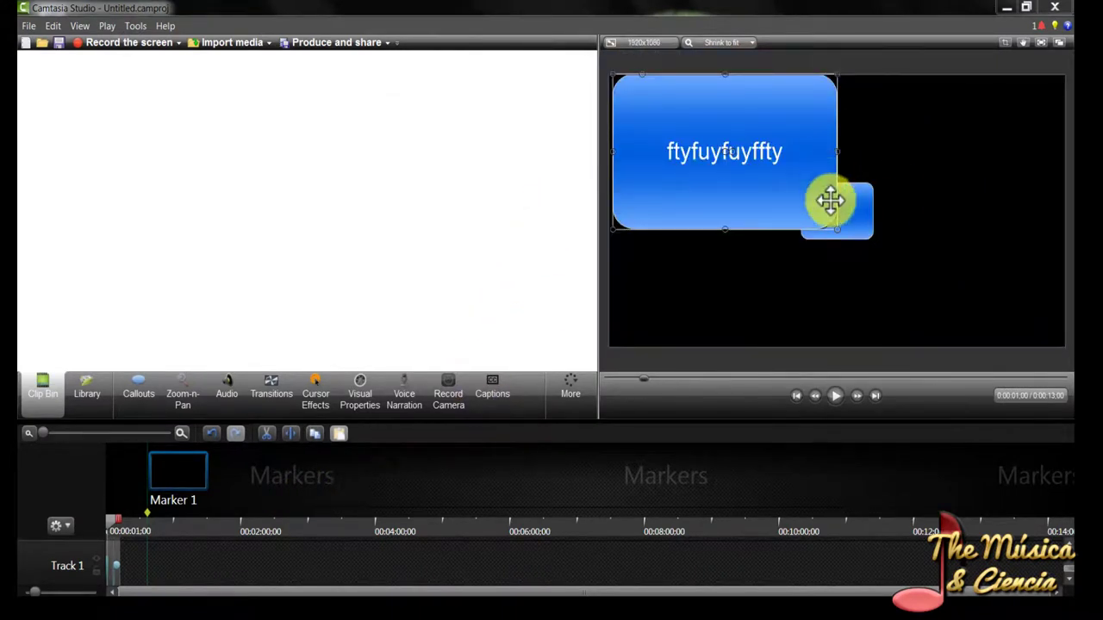
Move the small blue callout to the upper-right area of the canvas, clear of the large text callout
left_click(865, 214)
left_click_drag(852, 210, 1018, 153)
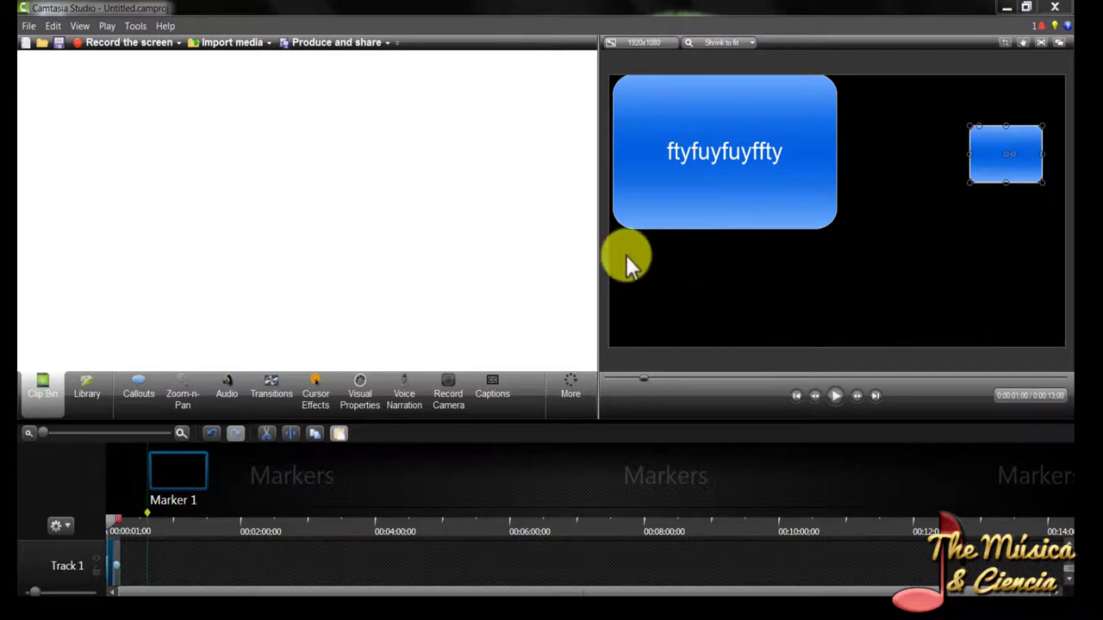
Enlarge the large blue text callout until it fills the canvas's full width and height
left_click(642, 101)
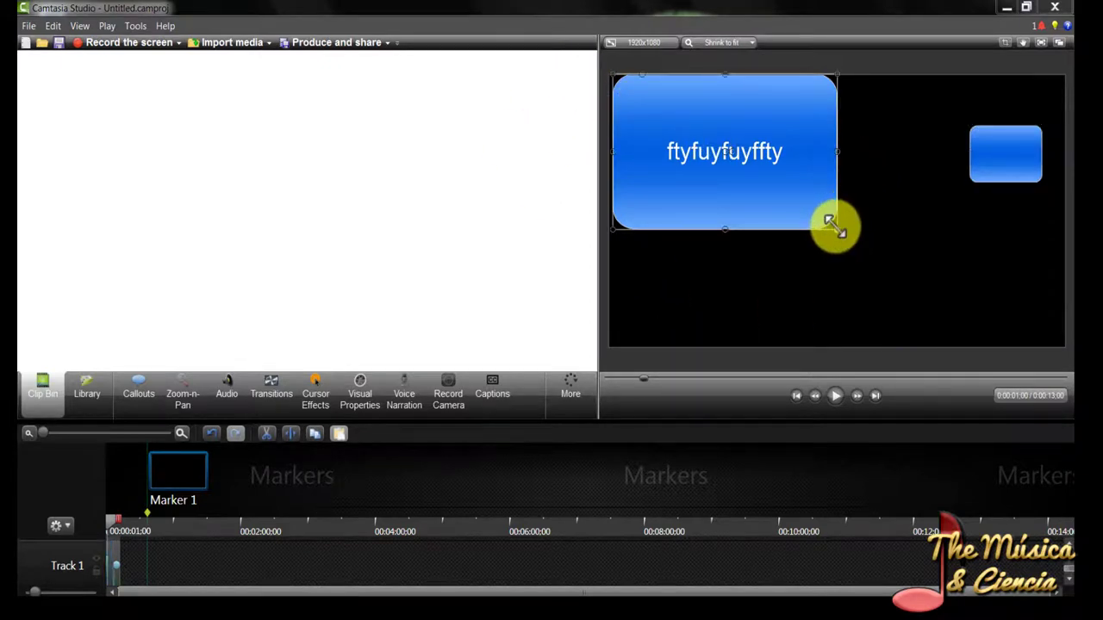
left_click_drag(833, 226, 1002, 346)
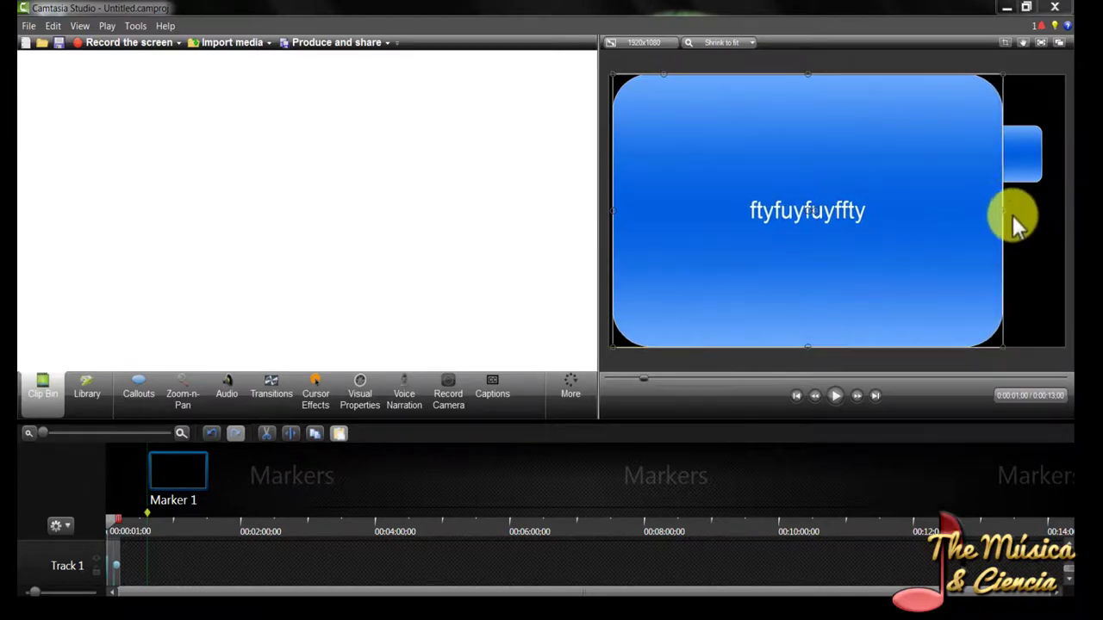
left_click_drag(1002, 210, 1022, 224)
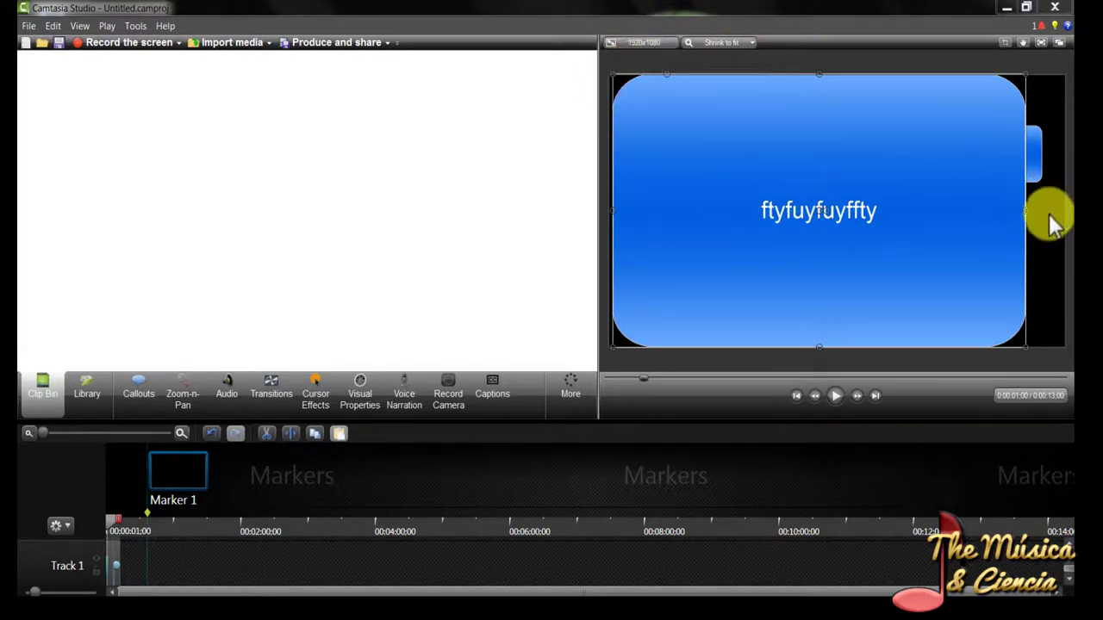
left_click_drag(1025, 210, 1061, 215)
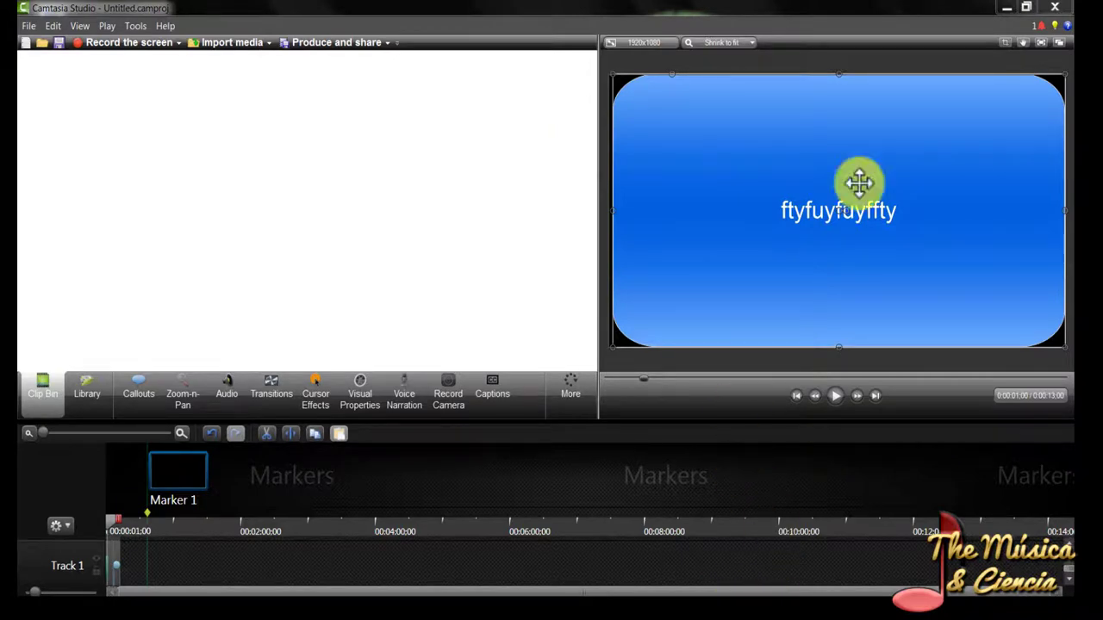
Show the desktop briefly and return to Camtasia Studio
left_click(1008, 10)
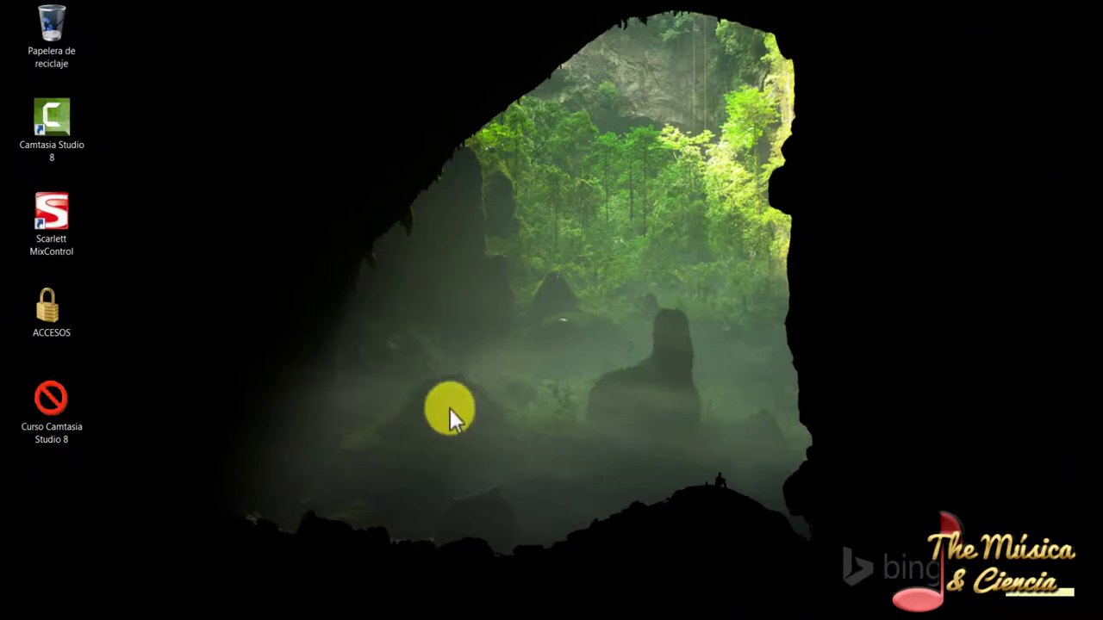
key("alt+Tab")
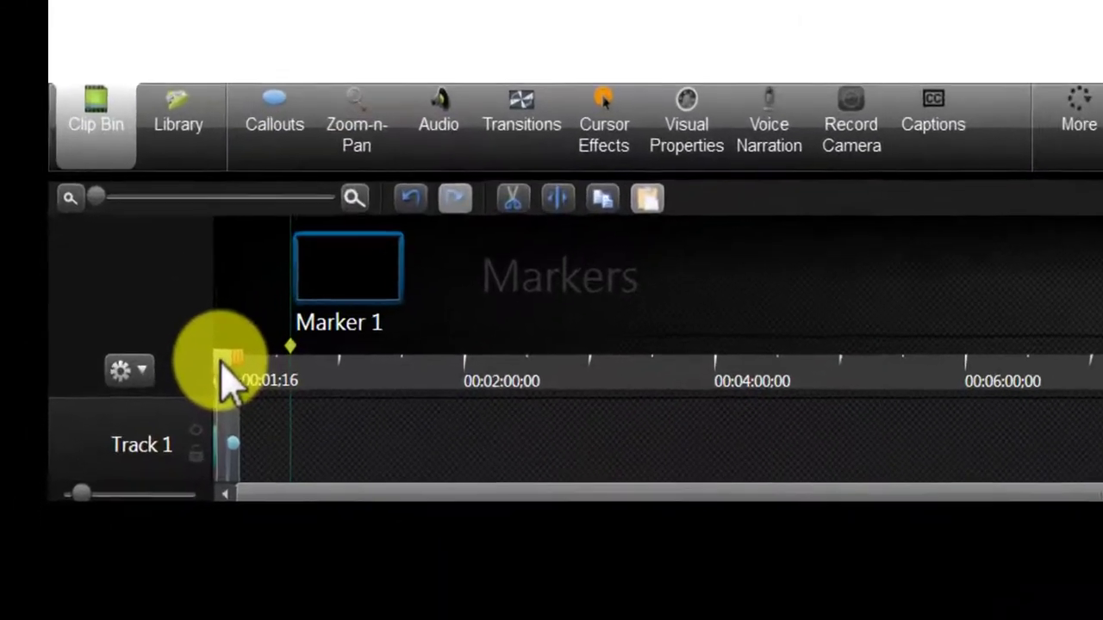
Scrub the playhead past Marker 1 and back several times, ending at the start of the timeline
left_click_drag(112, 524, 173, 545)
left_click_drag(366, 409, 347, 369)
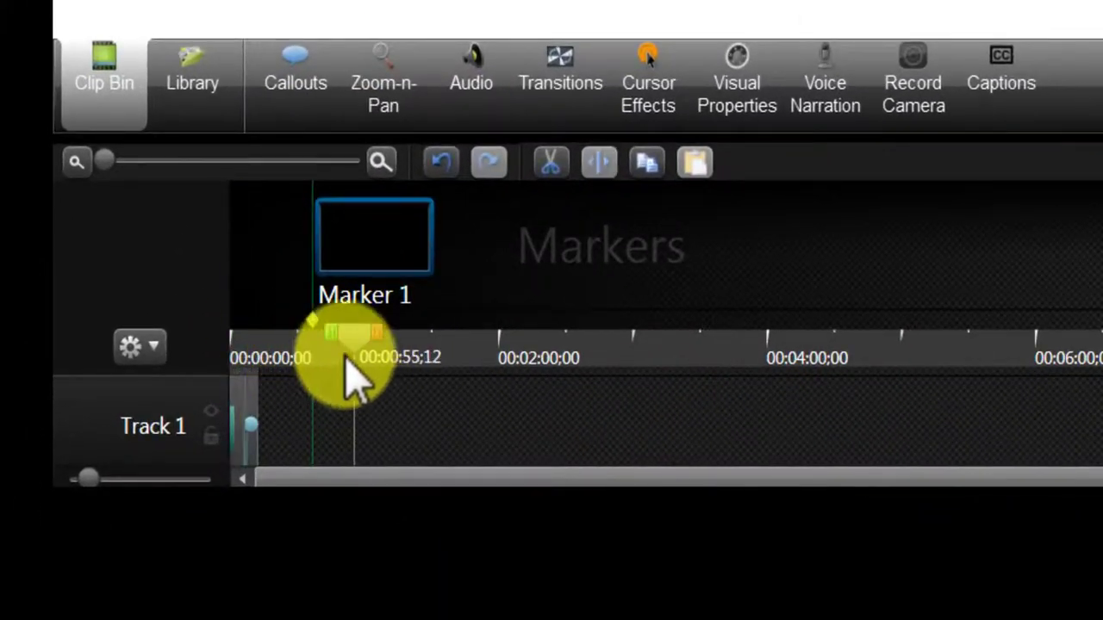
left_click_drag(352, 330, 270, 319)
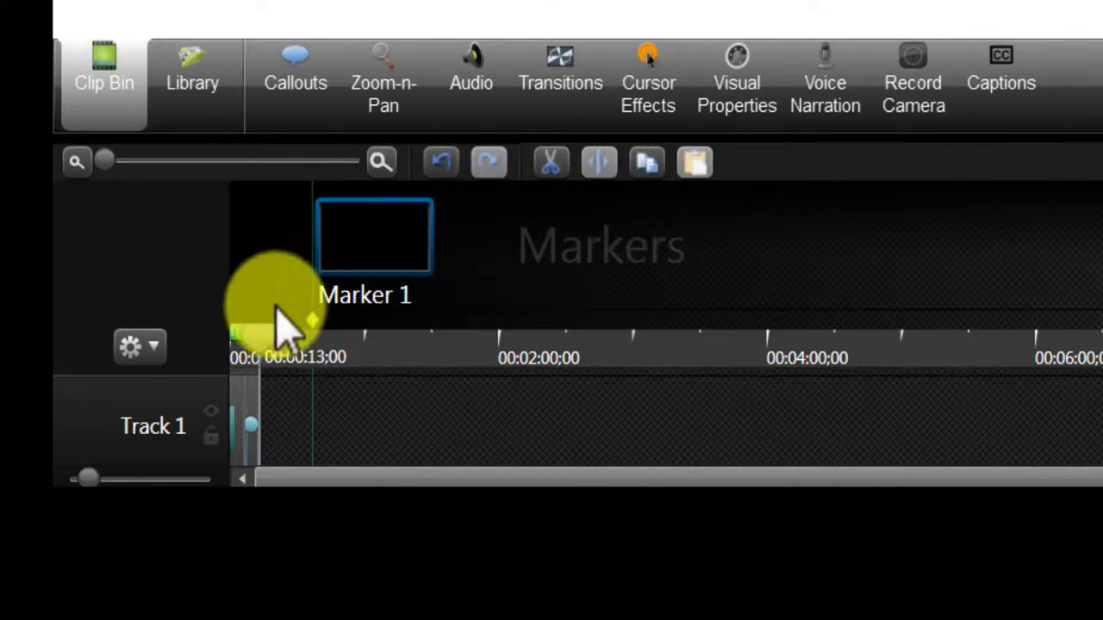
mouse_move(267, 331)
left_mouse_down()
mouse_move(301, 328)
mouse_move(399, 364)
mouse_move(356, 345)
left_mouse_up()
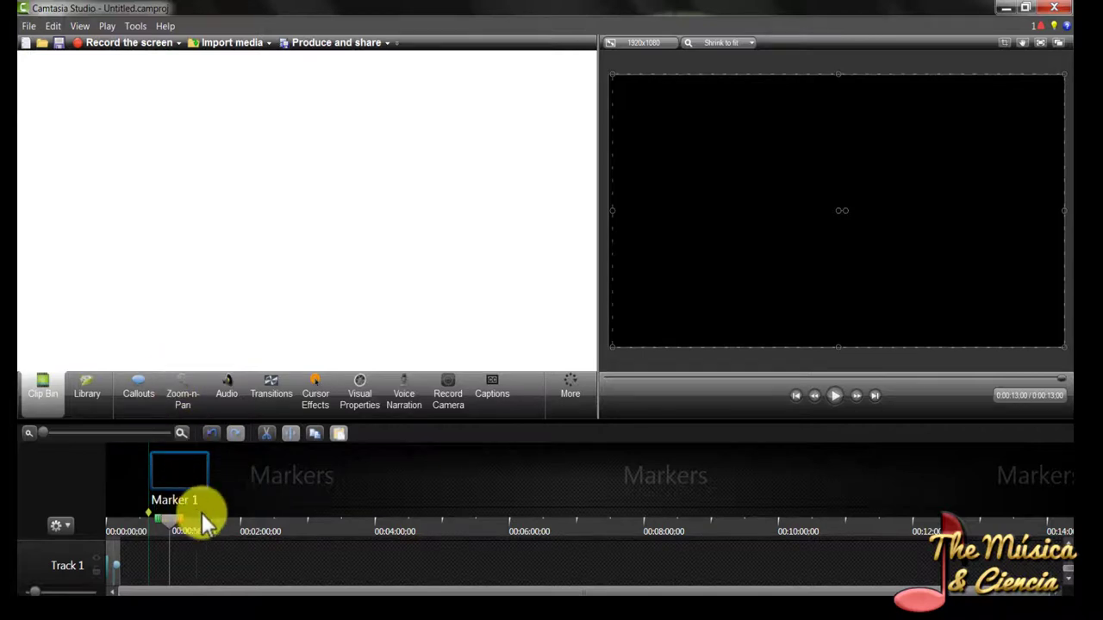
left_click_drag(168, 521, 74, 523)
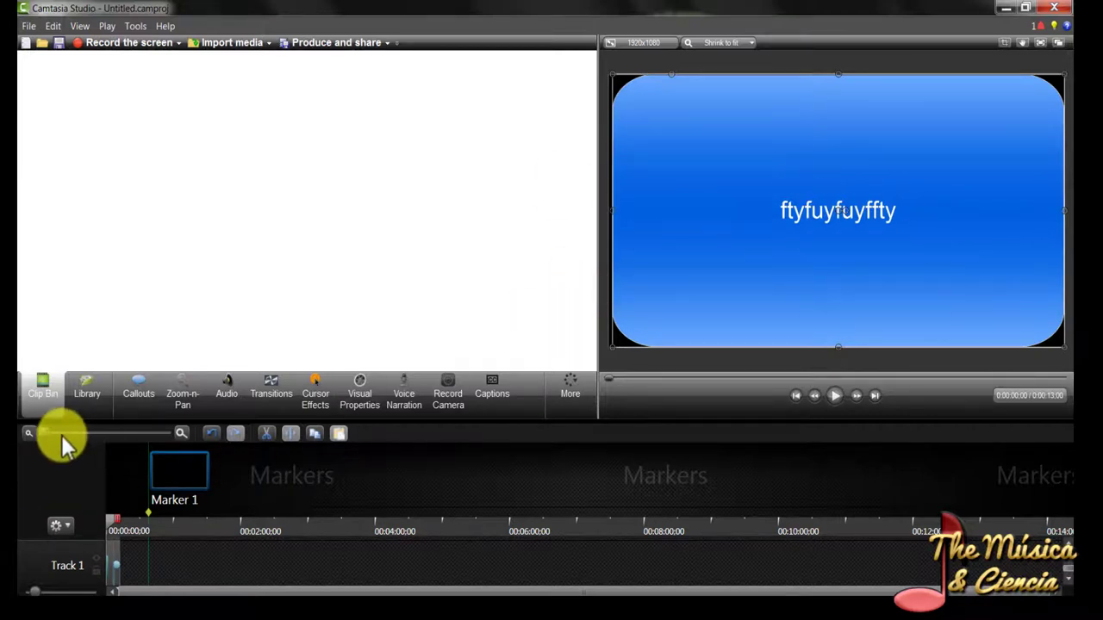
Magnify the timeline and scrub through the transition between the clips to 0:00:09;13 on the Sketch Motion rectangle
left_click_drag(44, 432, 145, 460)
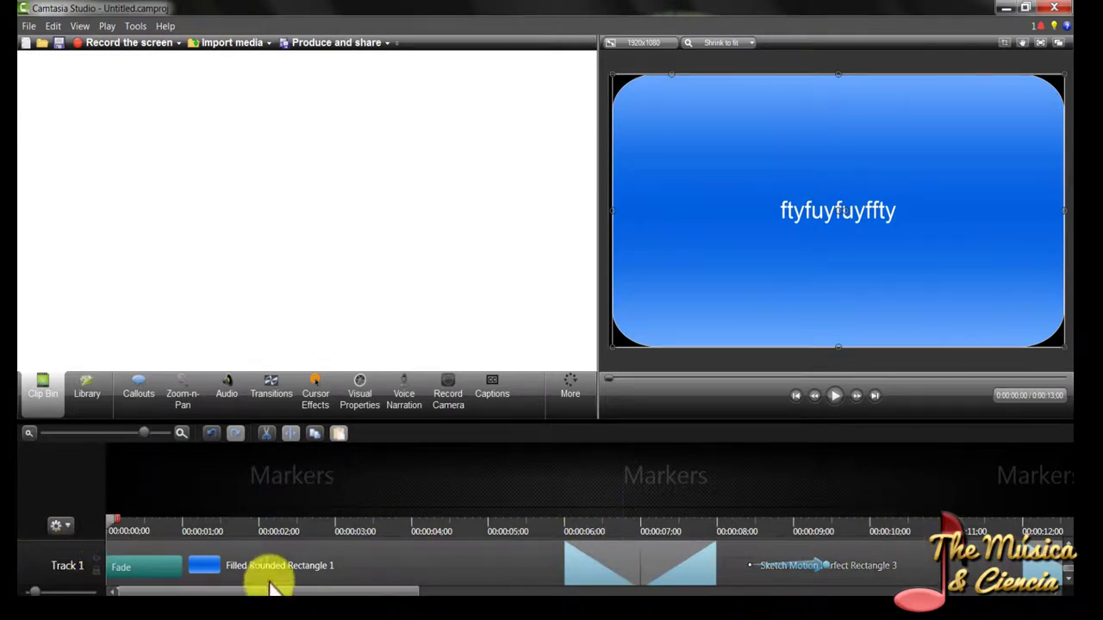
left_click_drag(111, 516, 627, 553)
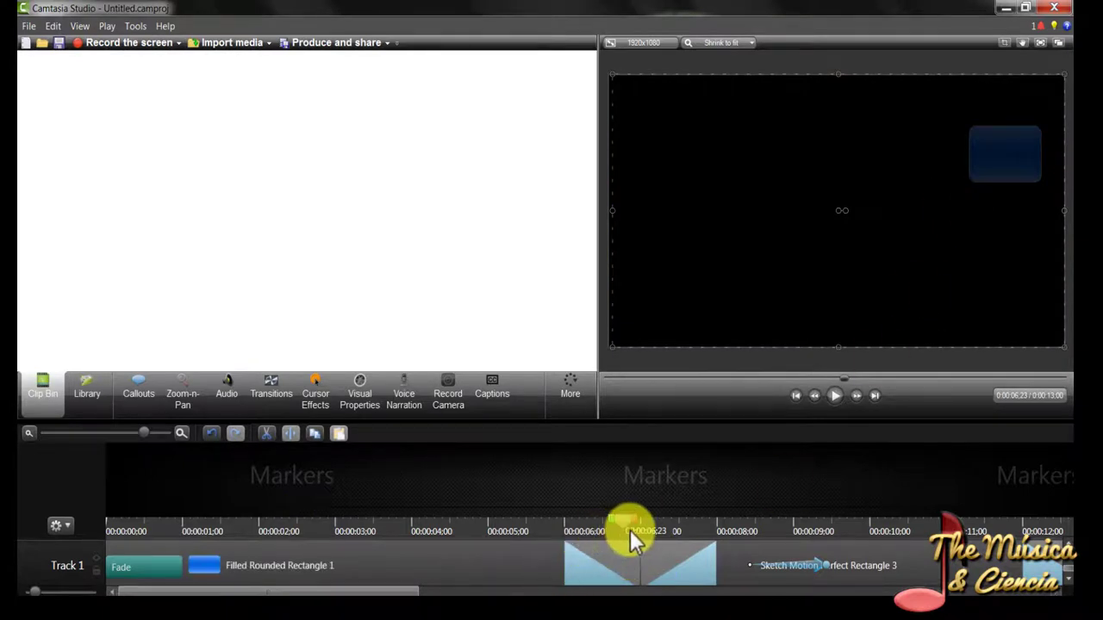
left_click_drag(626, 524, 817, 583)
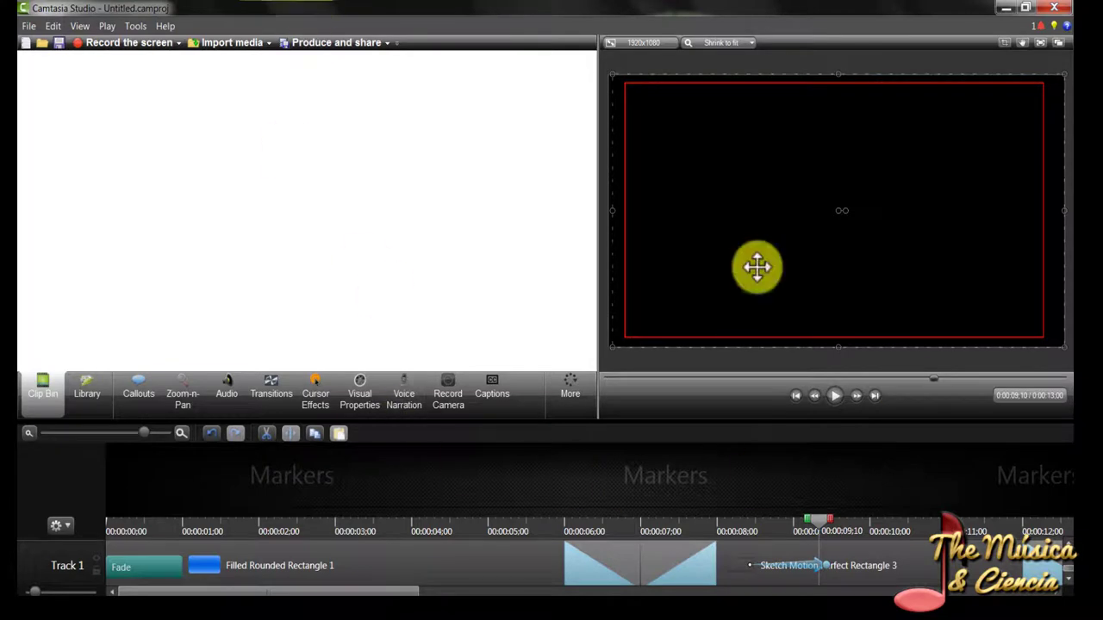
left_click(827, 525)
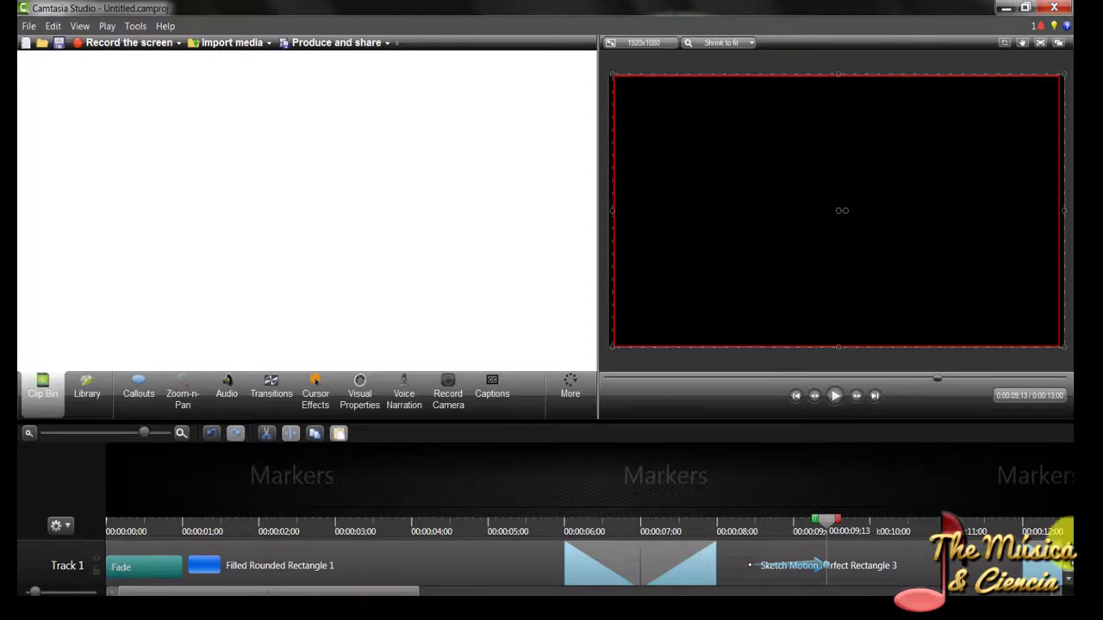
Magnify the timeline to its maximum and move the playhead to 0:00:11;00 and back to the start
left_click_drag(230, 592, 233, 593)
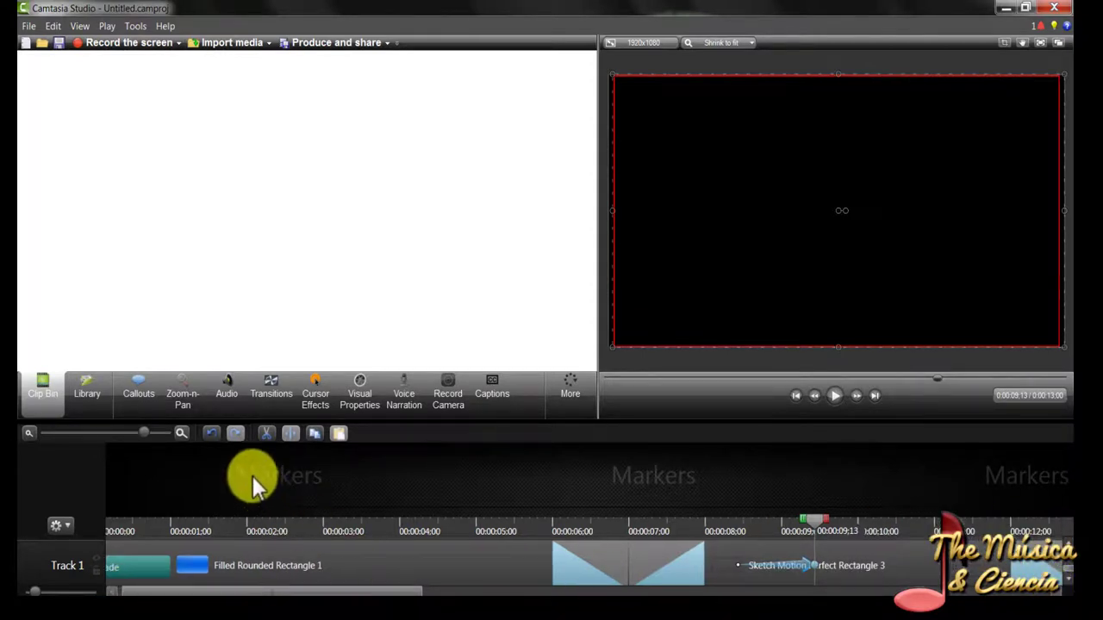
left_click(142, 438)
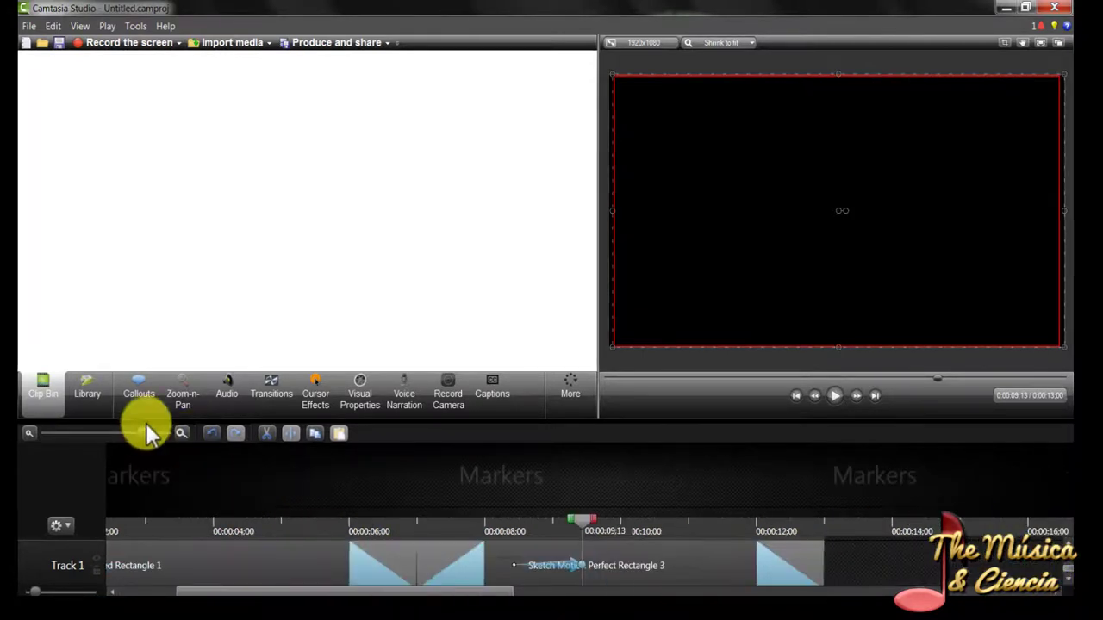
left_click_drag(147, 432, 191, 439)
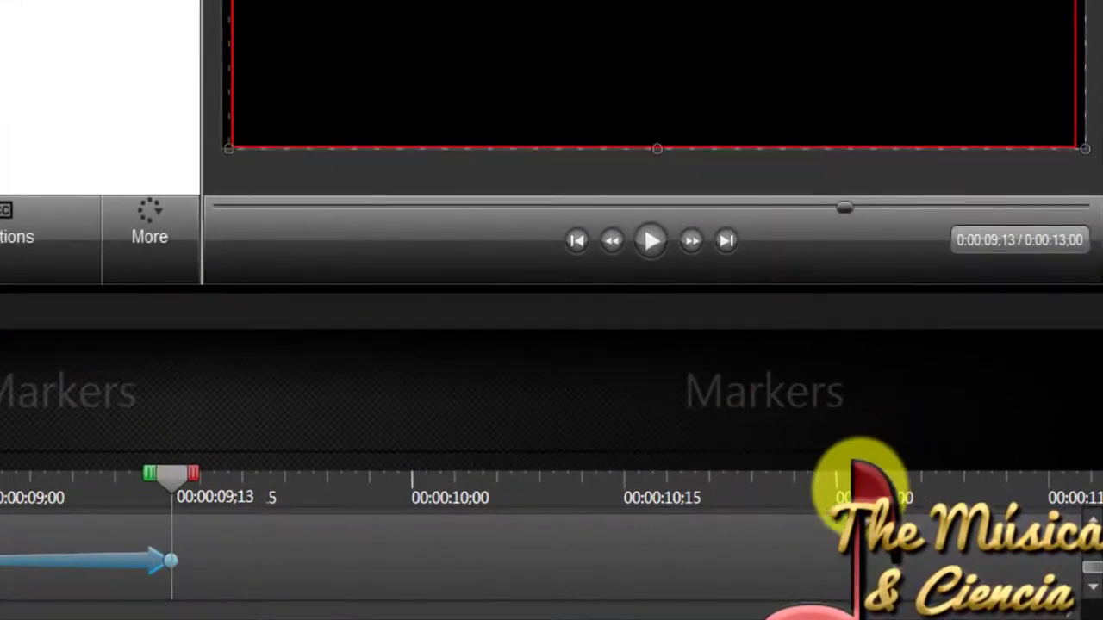
left_click(834, 483)
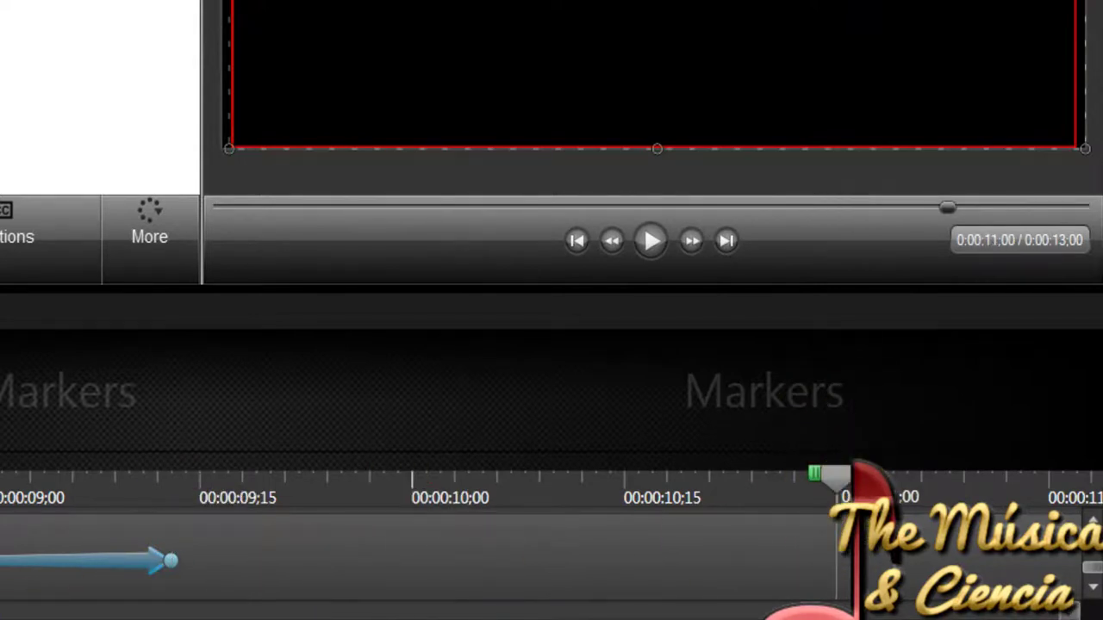
scroll(552, 534, "left", 10)
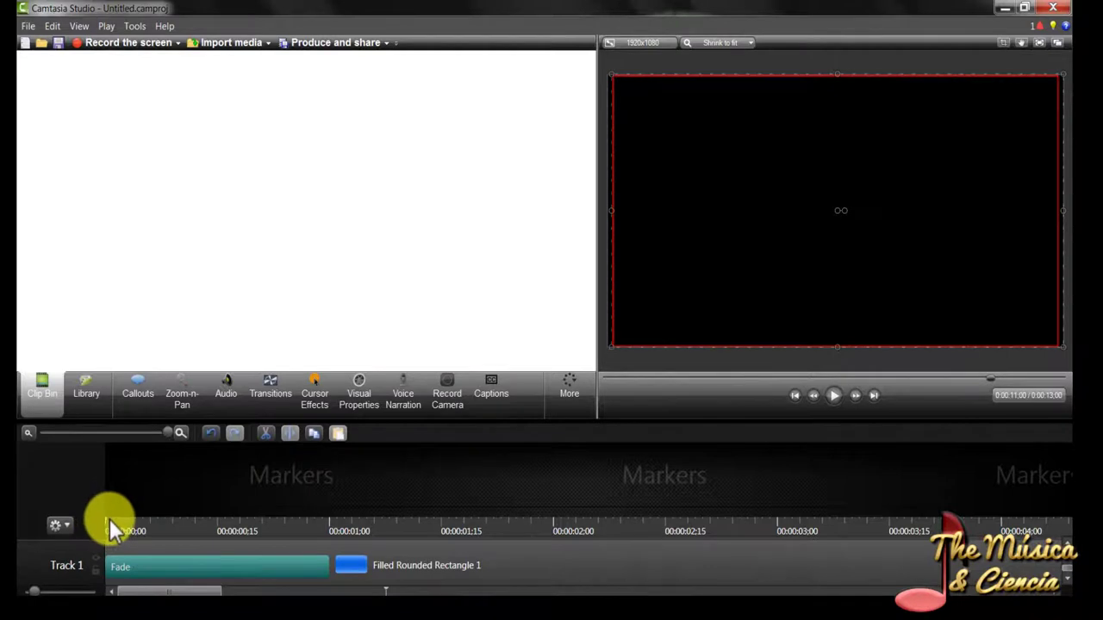
left_click(106, 519)
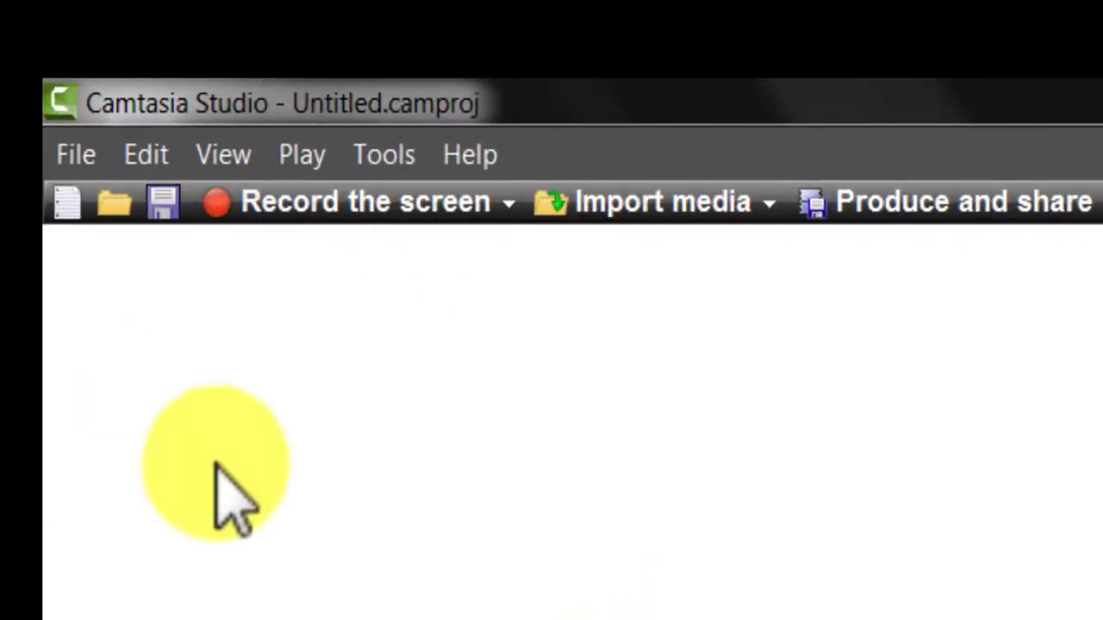
Look through the main menus from File to Help, and view the list of recent projects
left_click(76, 157)
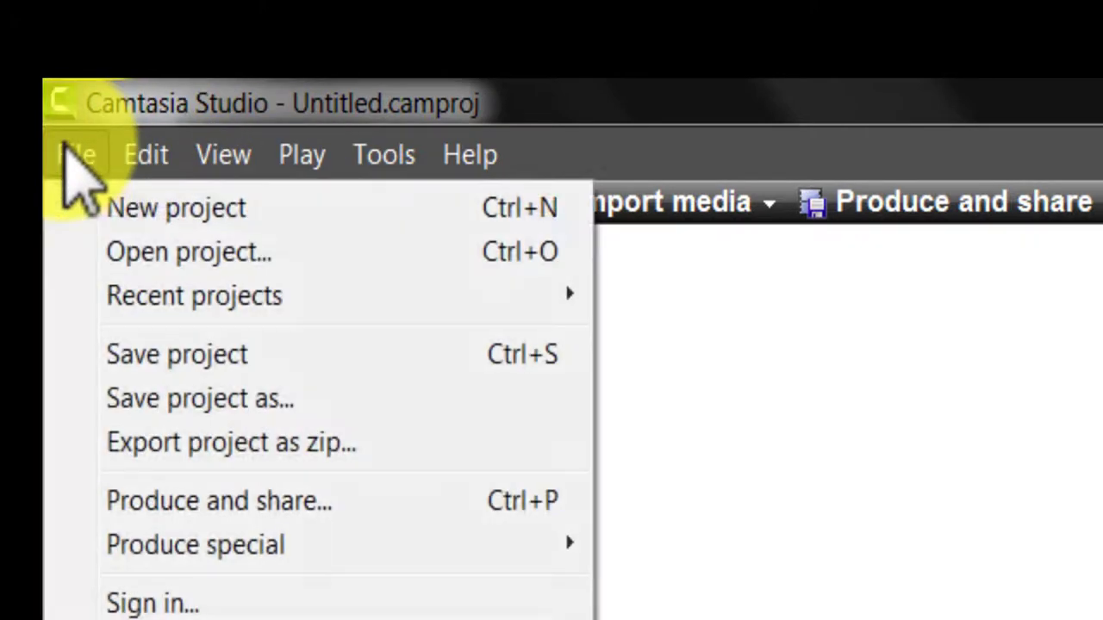
mouse_move(266, 155)
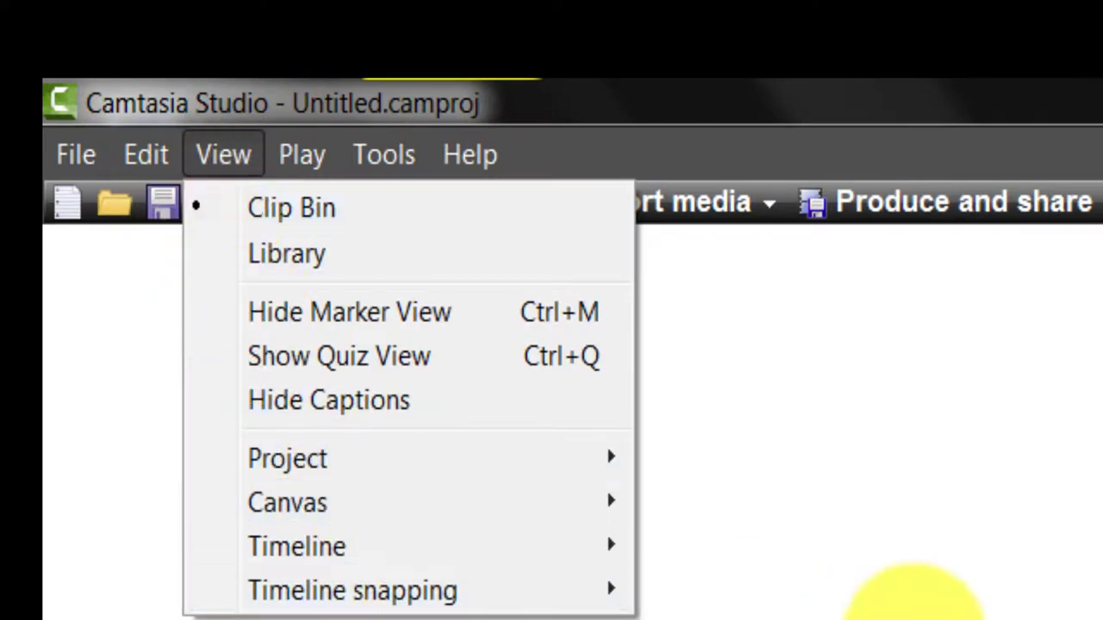
mouse_move(469, 155)
mouse_move(93, 163)
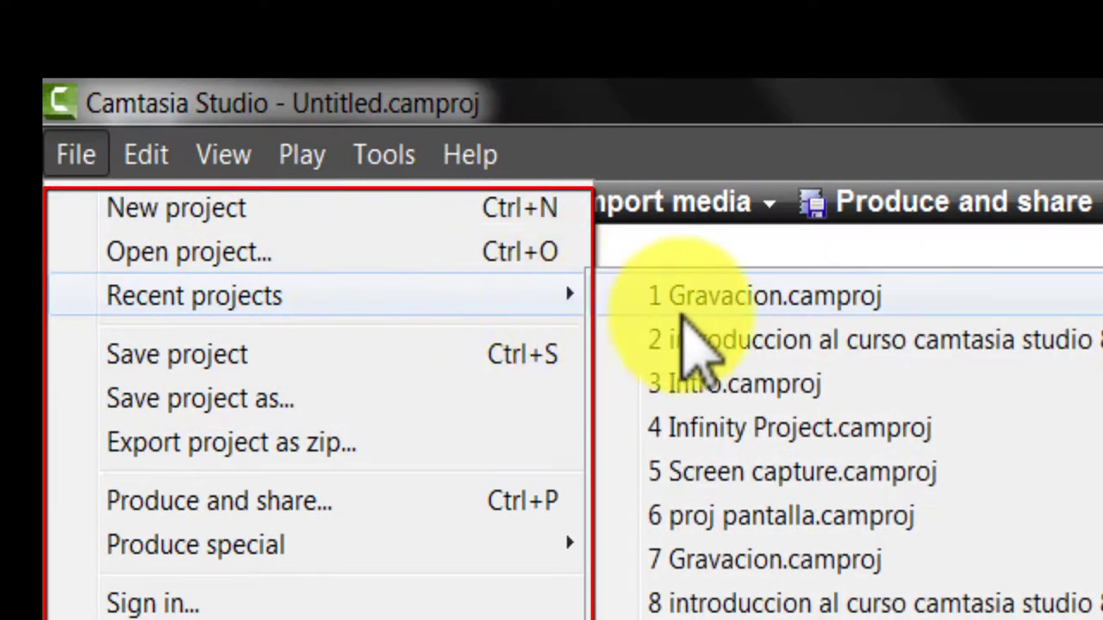
mouse_move(244, 301)
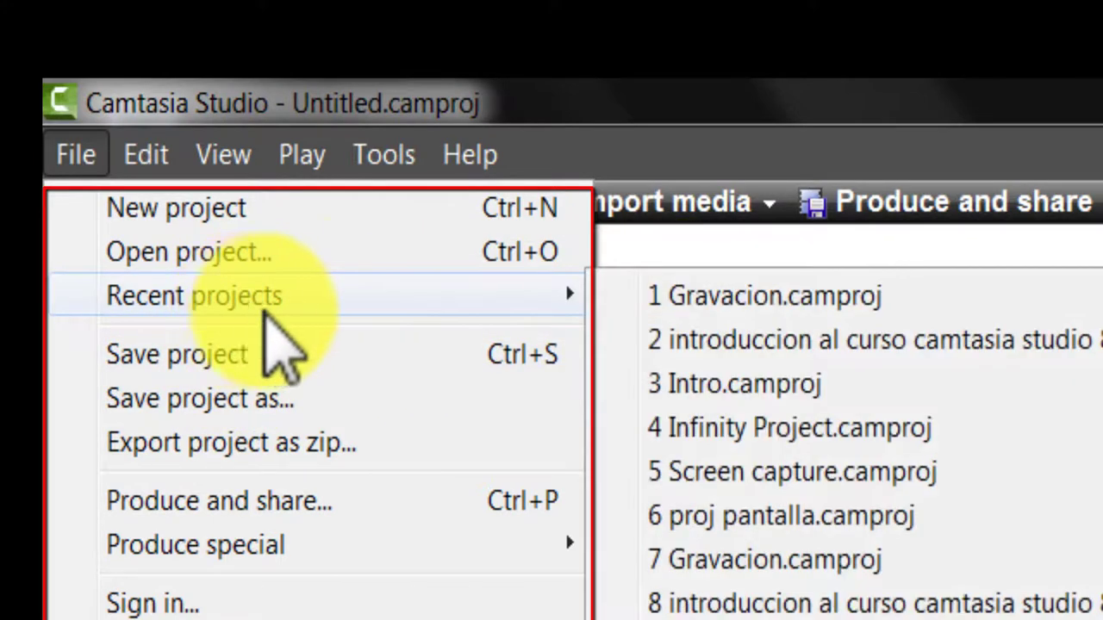